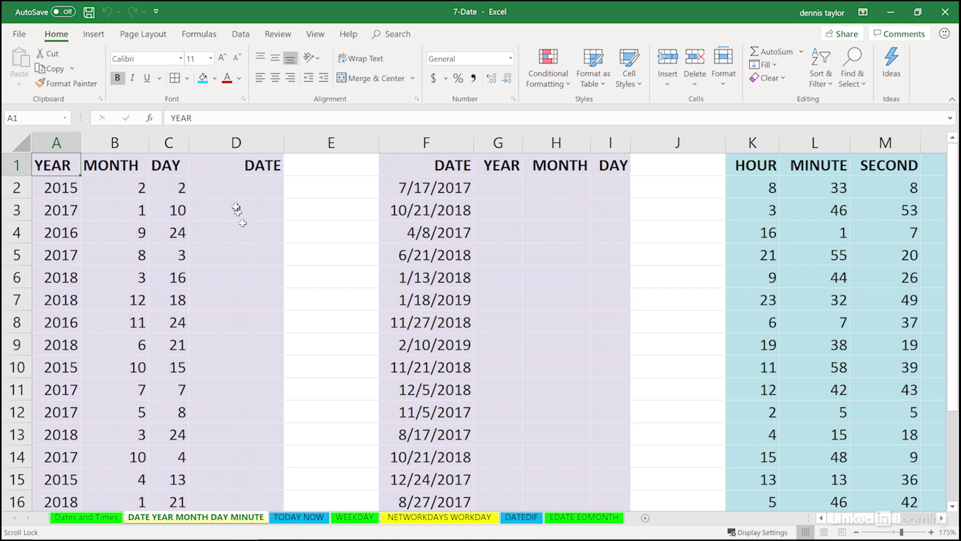
Review the YEAR, MONTH and DAY columns and their row 2 values in A2, B2 and C2.
left_click(228, 186)
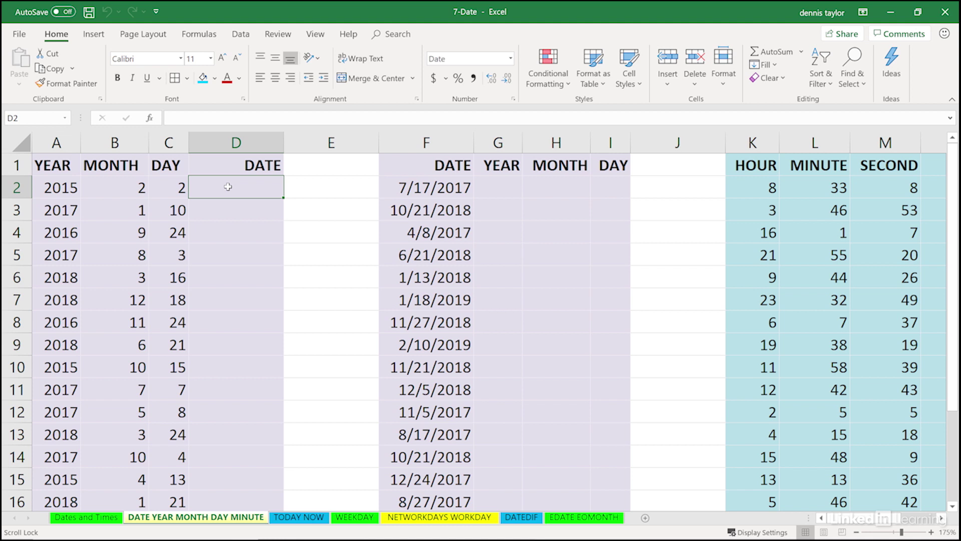
left_click(335, 187)
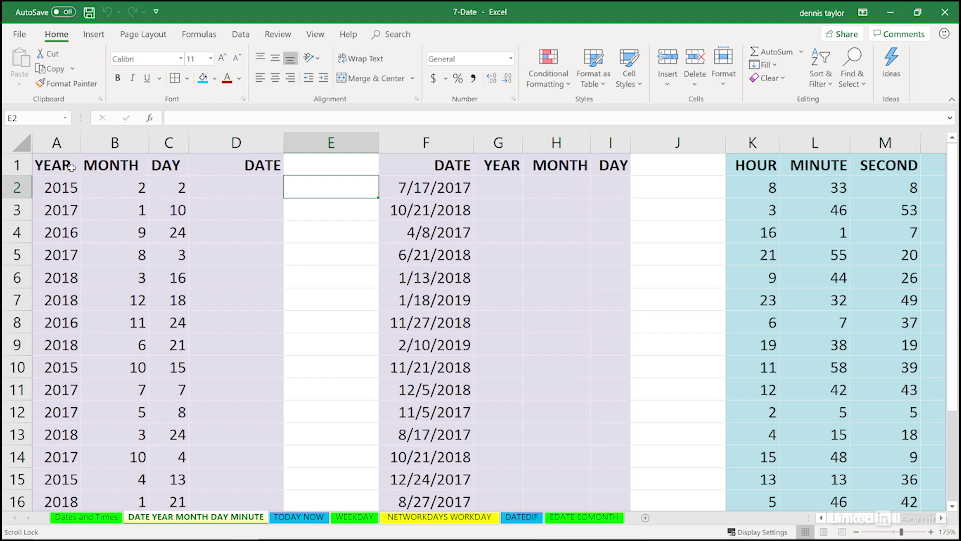
left_click(57, 145)
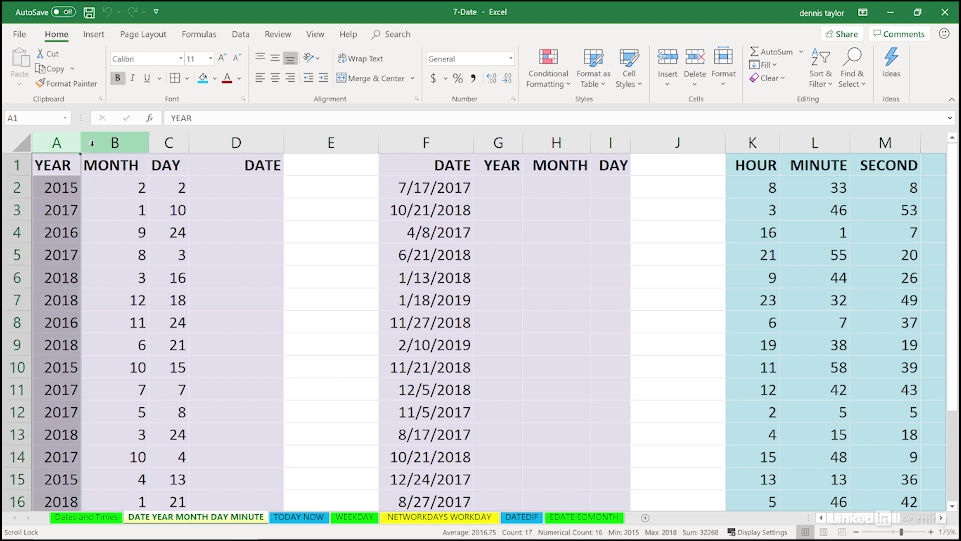
left_click(95, 144)
left_click(160, 142)
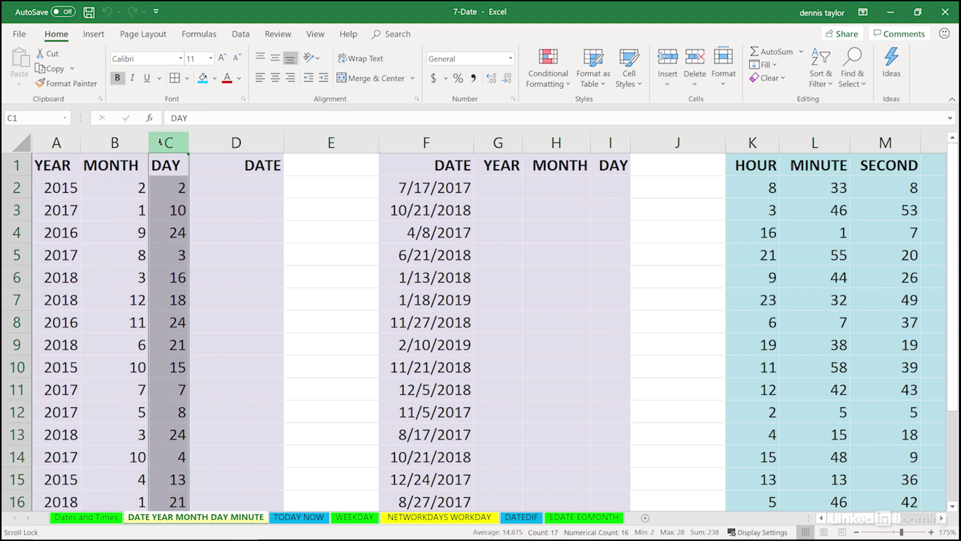
left_click(55, 144)
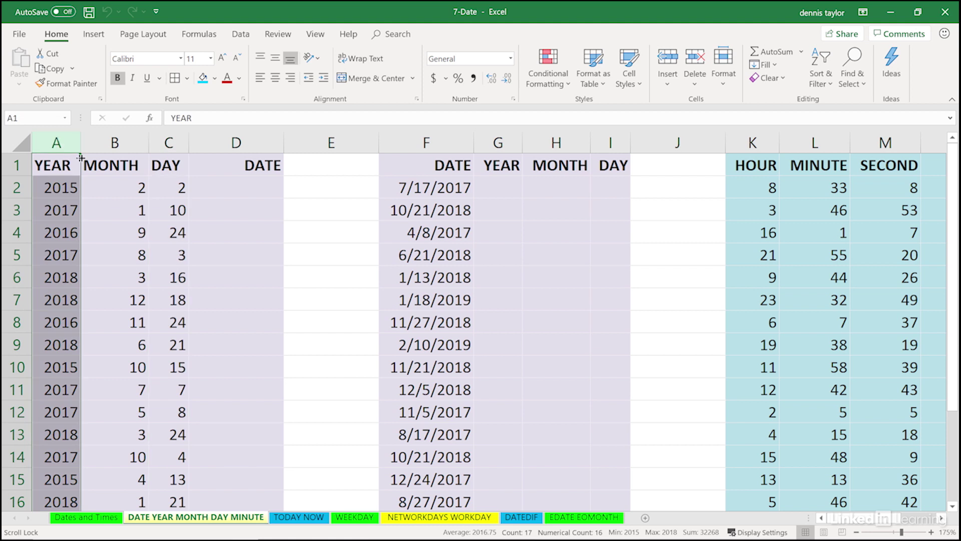
left_click(105, 186)
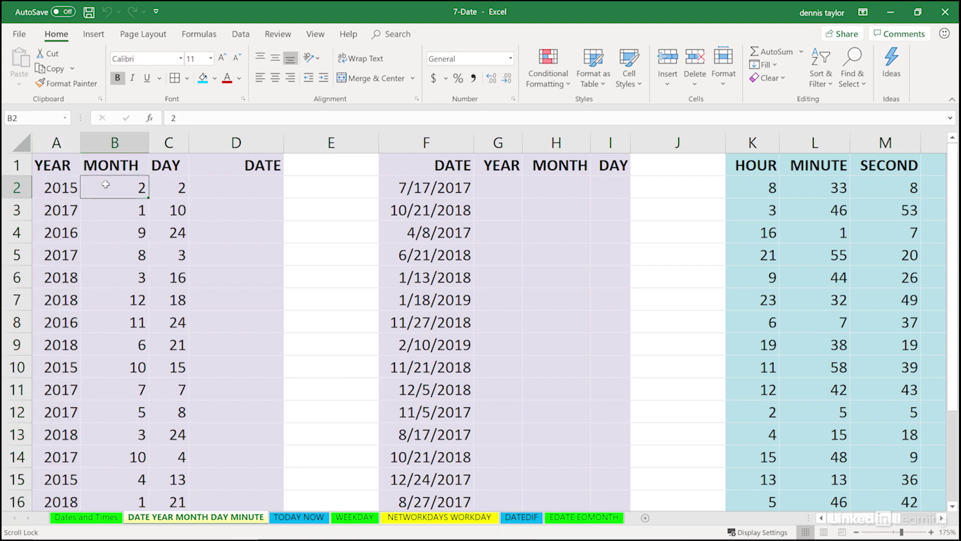
left_click(60, 188)
left_click(120, 188)
left_click(166, 185)
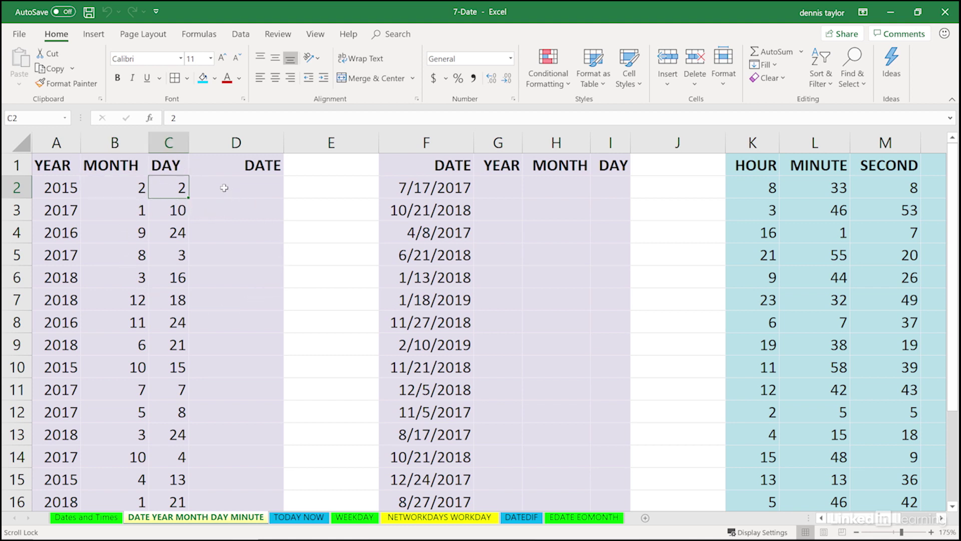
Enter =DATE(A2,B2,C2) in D2 so it shows 2/2/2015.
left_click(224, 188)
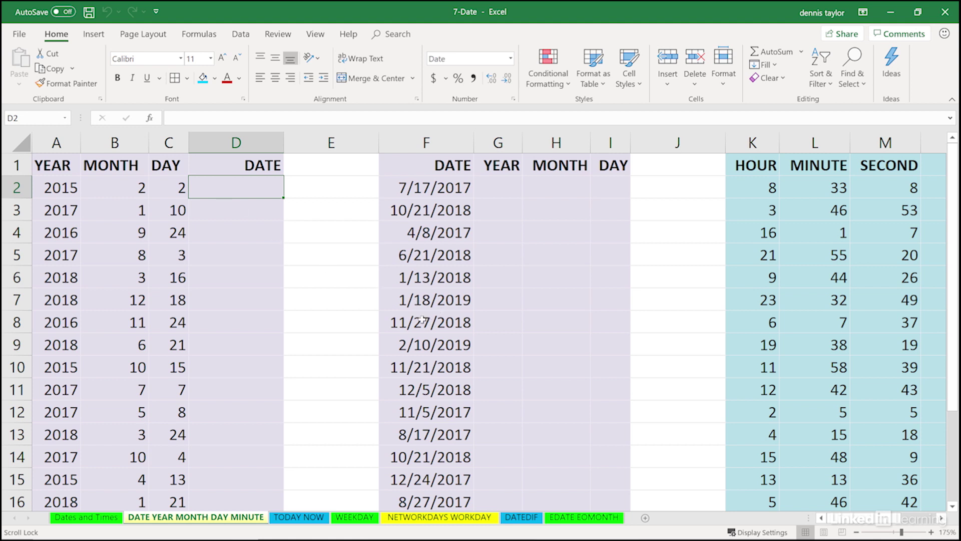
type("=da")
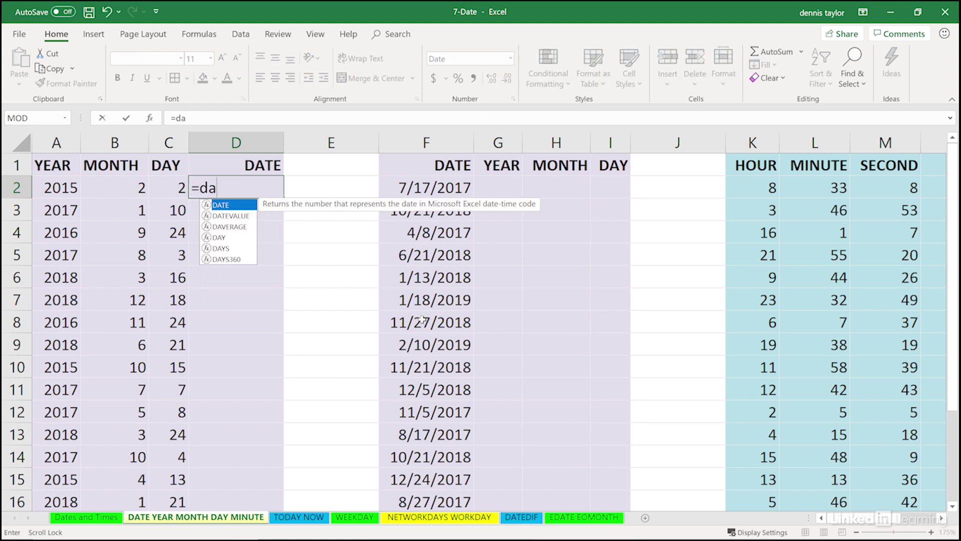
type("te(")
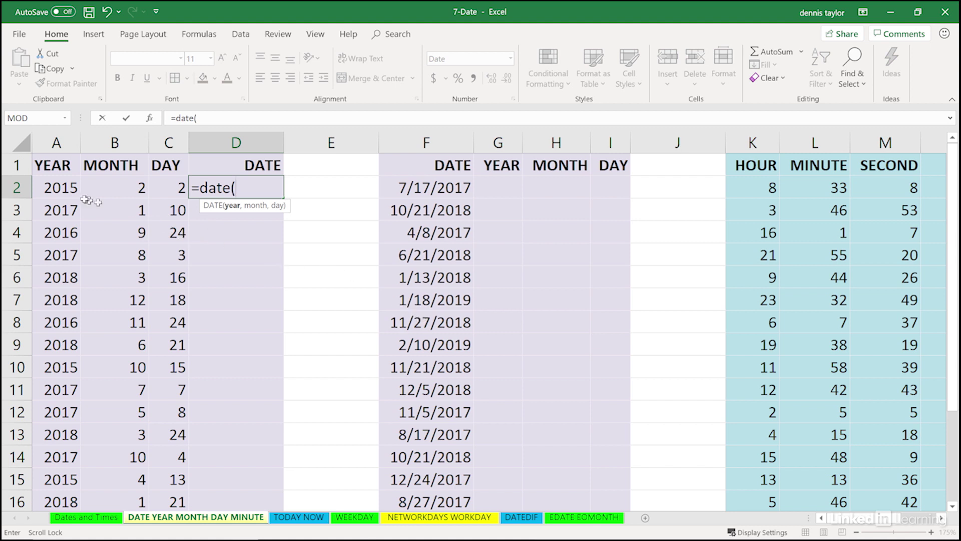
left_click(66, 188)
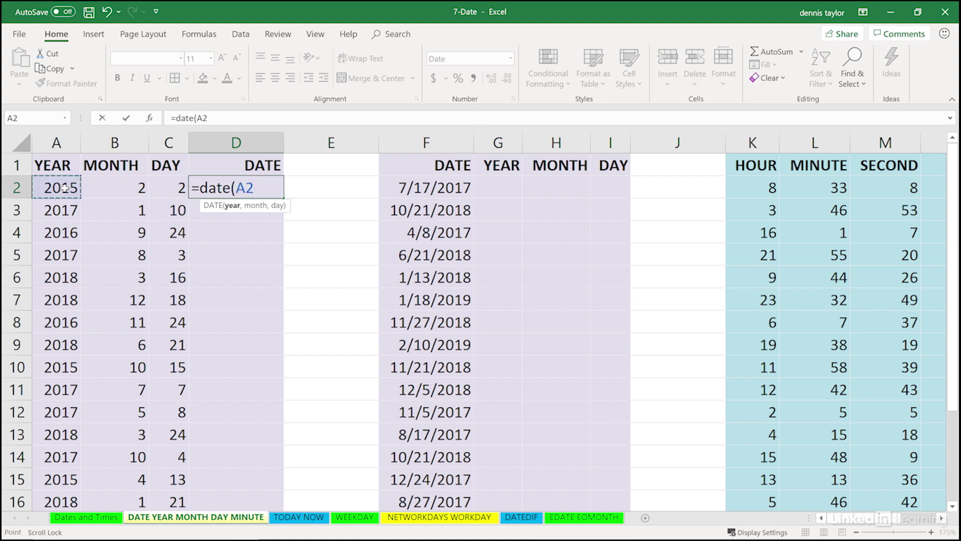
type(",")
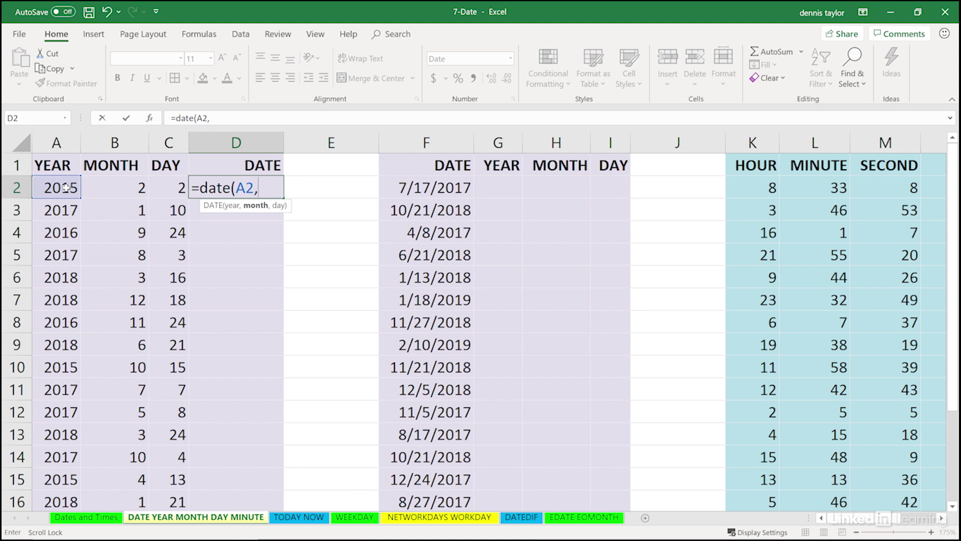
left_click(121, 189)
type(",")
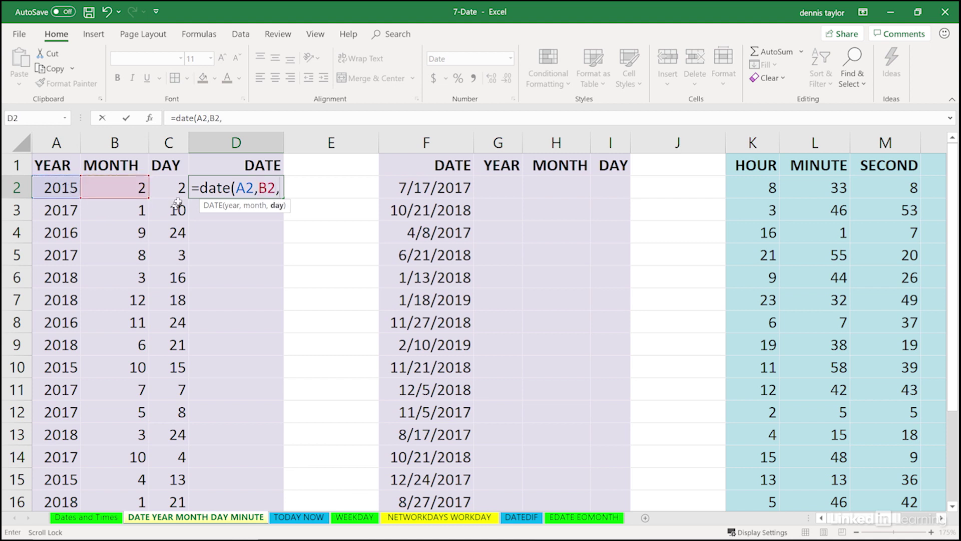
left_click(172, 188)
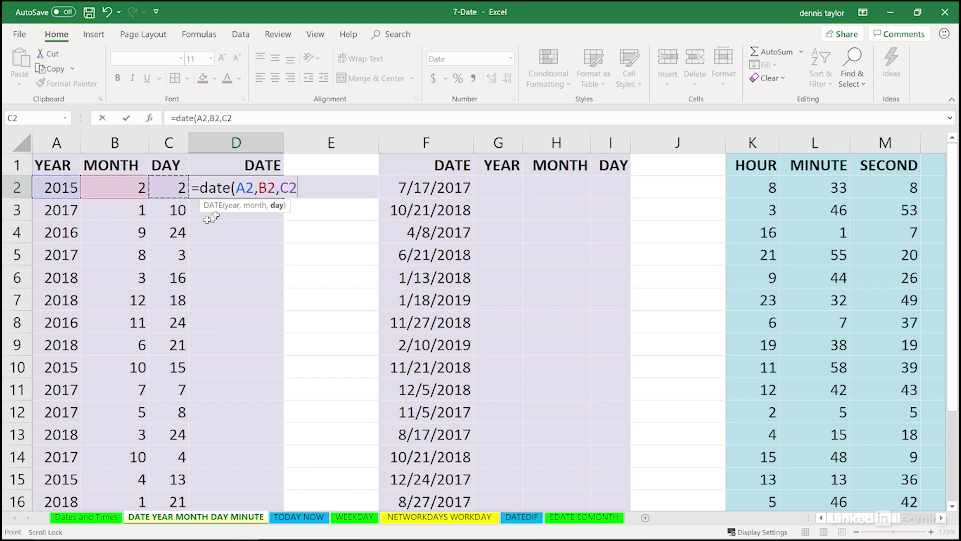
key("Return")
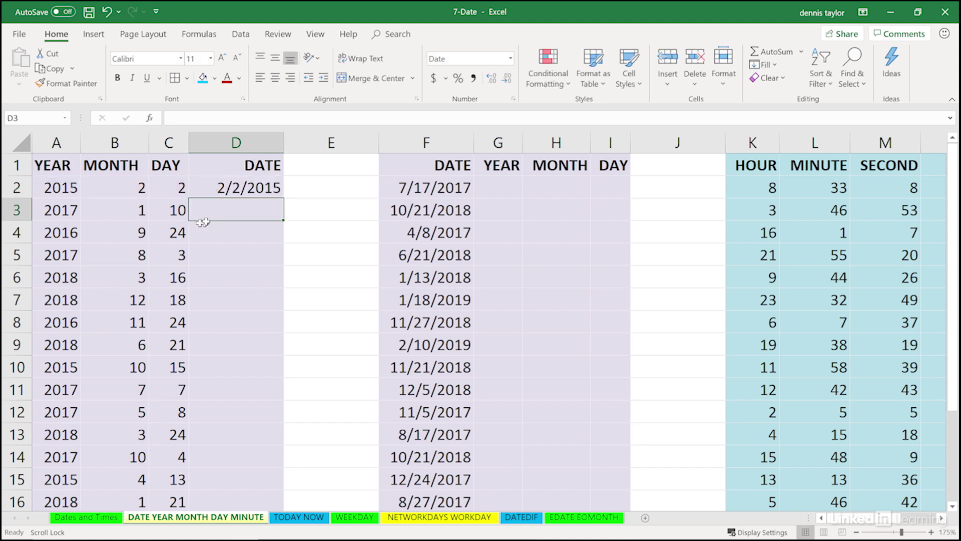
left_click(224, 188)
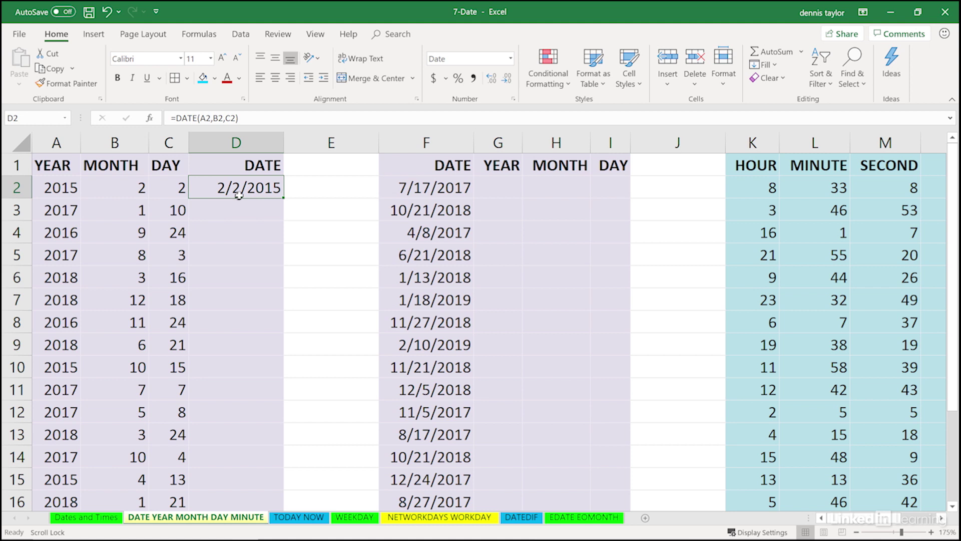
Fill the DATE formula down column D, then test month 13 in B7 and undo it.
double_click(282, 197)
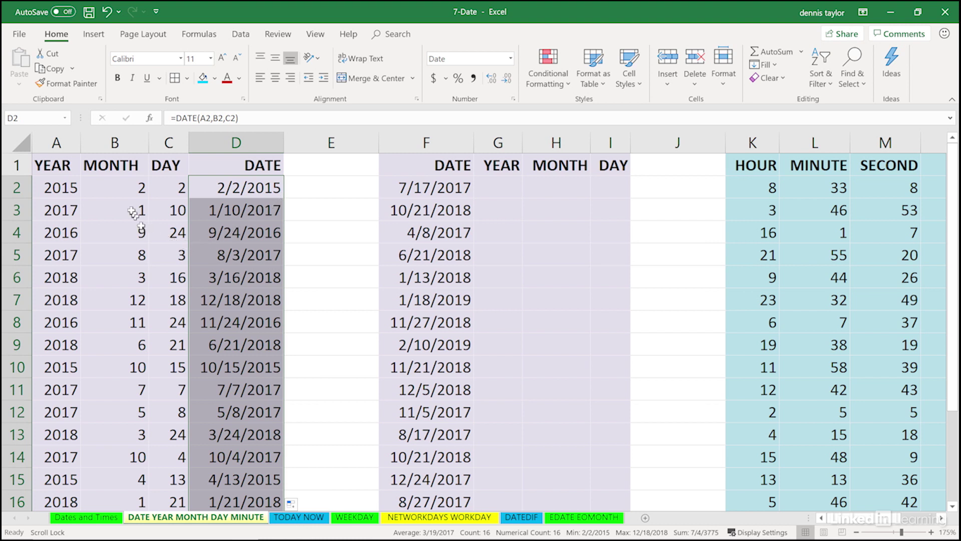
left_click(111, 300)
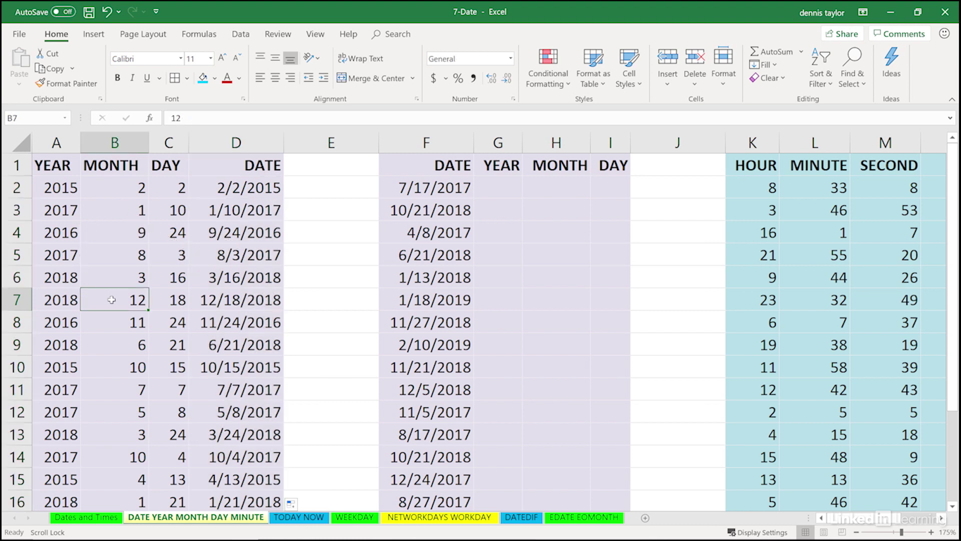
type("13")
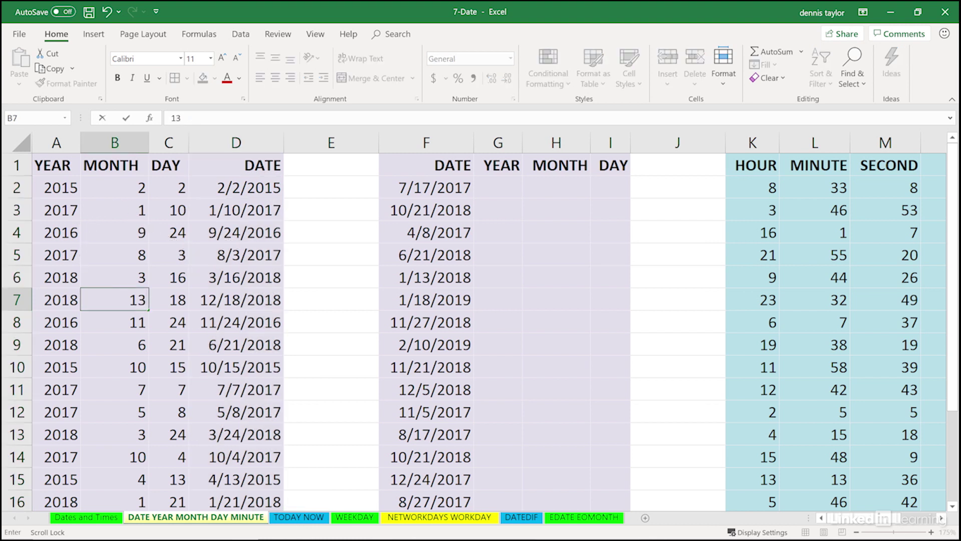
key("Return")
left_click(111, 299)
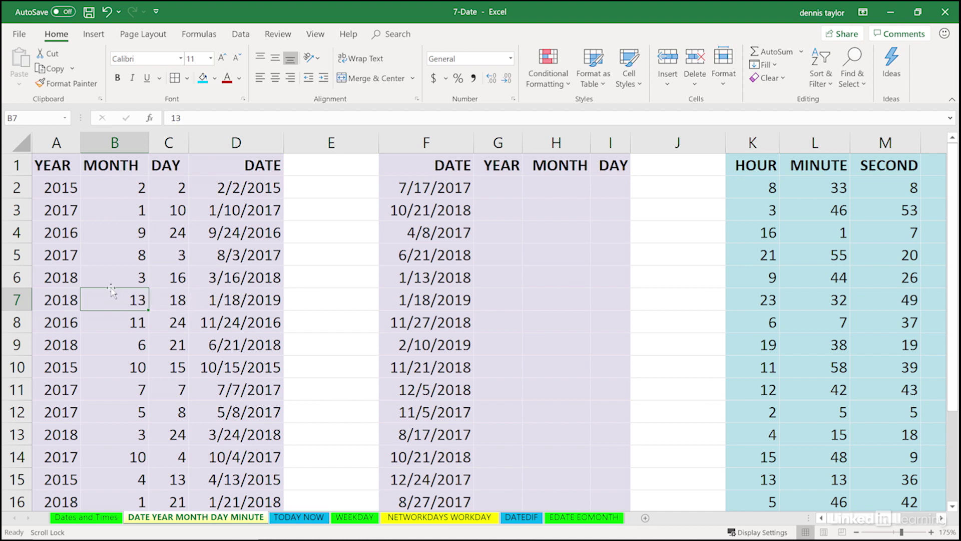
key("ctrl+z")
left_click(169, 232)
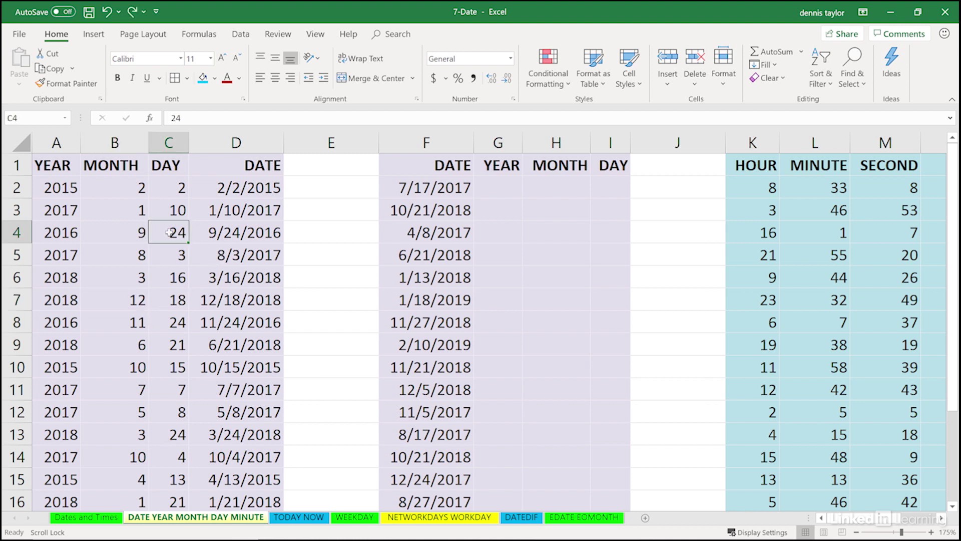
Try days 31 and 32 in C4 to watch D4 roll into October, then undo the change.
type("31")
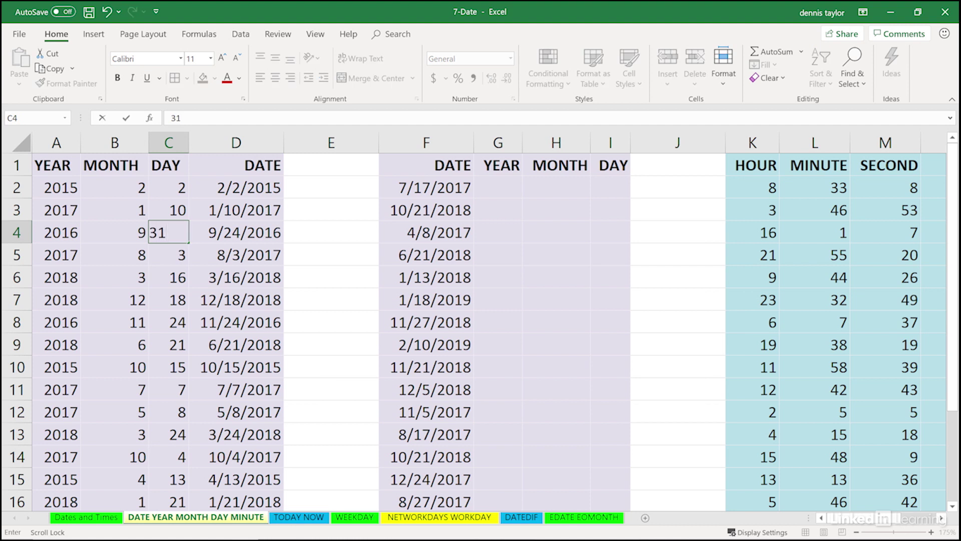
key("Return")
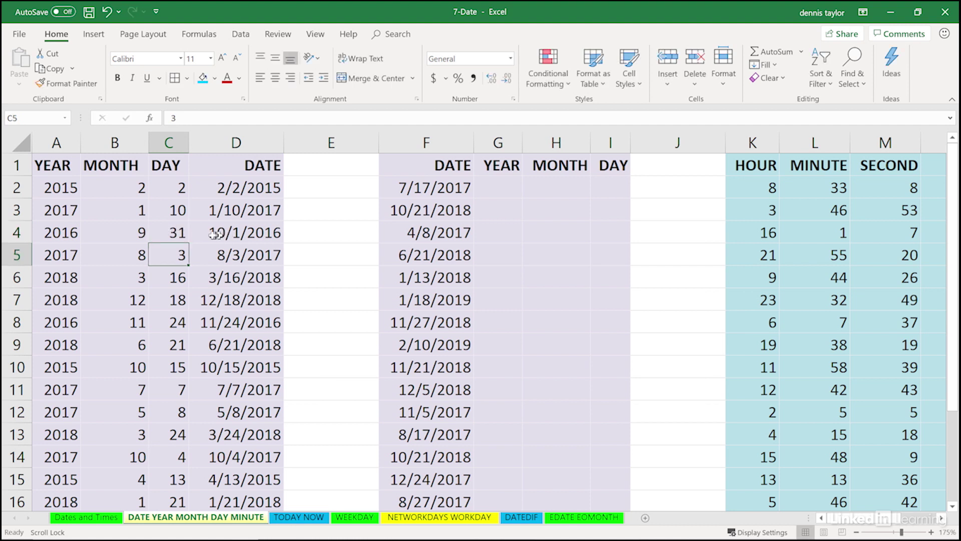
left_click(173, 232)
type("32")
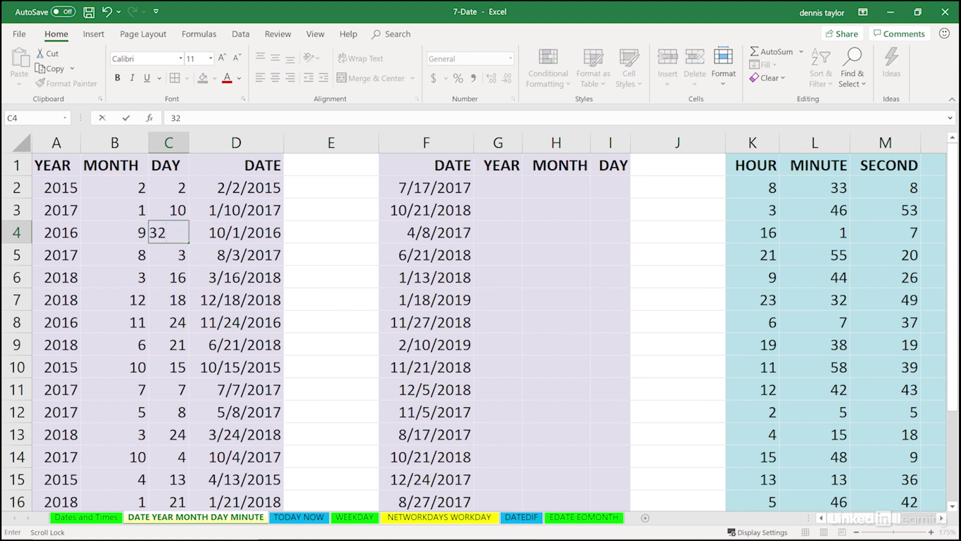
key("Return")
left_click(174, 230)
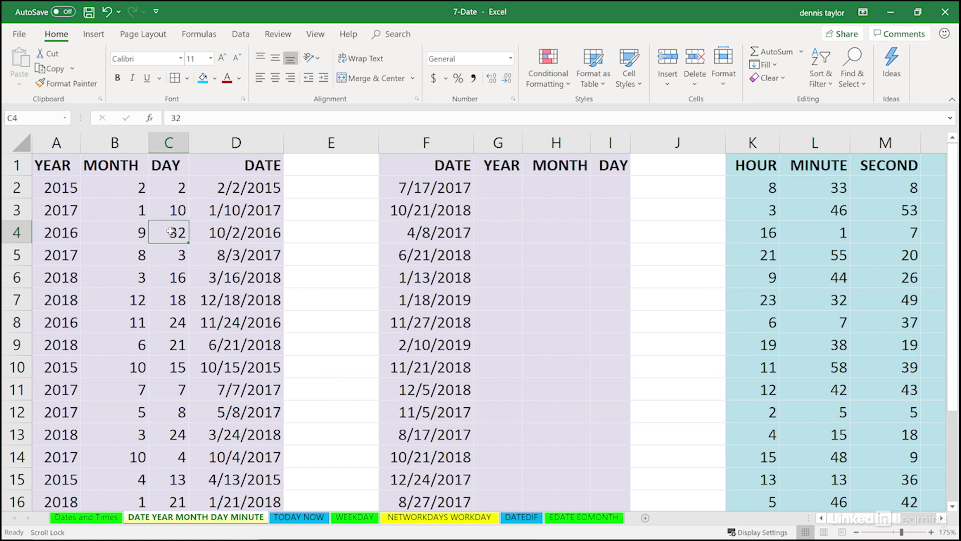
key("ctrl+z")
key("ctrl+z")
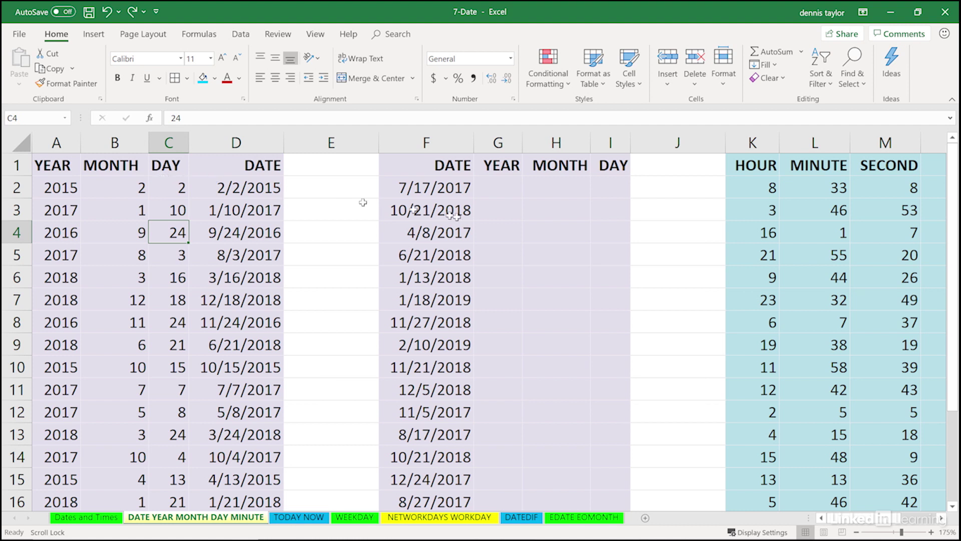
left_click(434, 143)
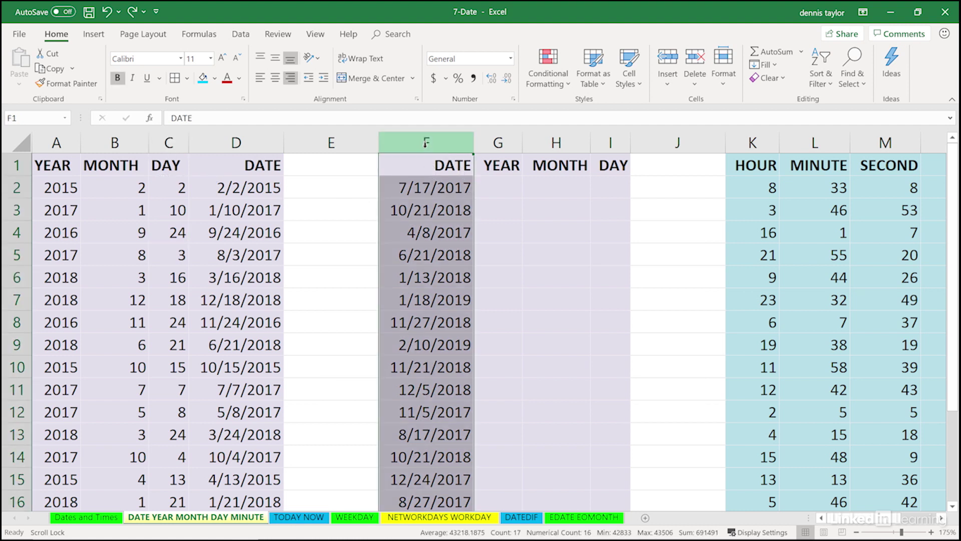
Enter =YEAR(F2) in G2 to get 2017.
left_click(498, 187)
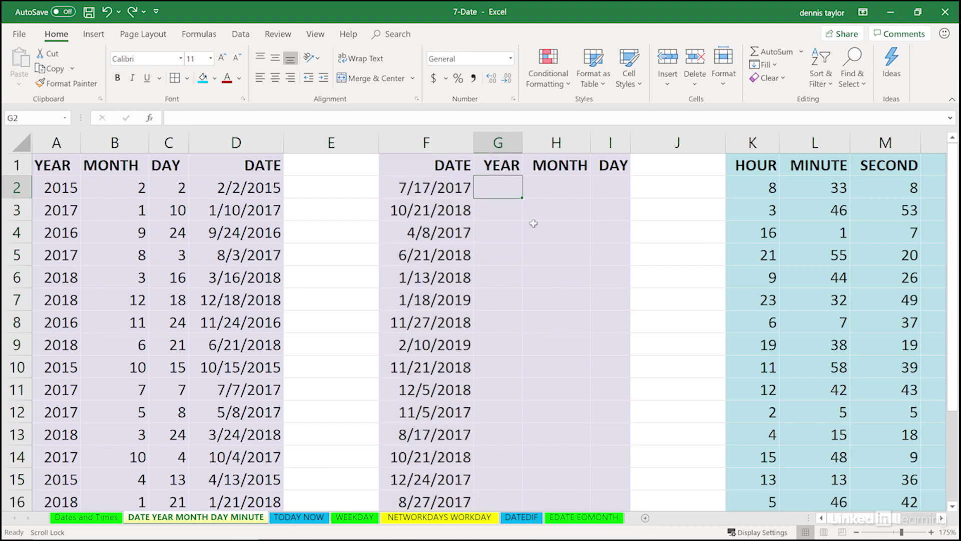
type("=ye")
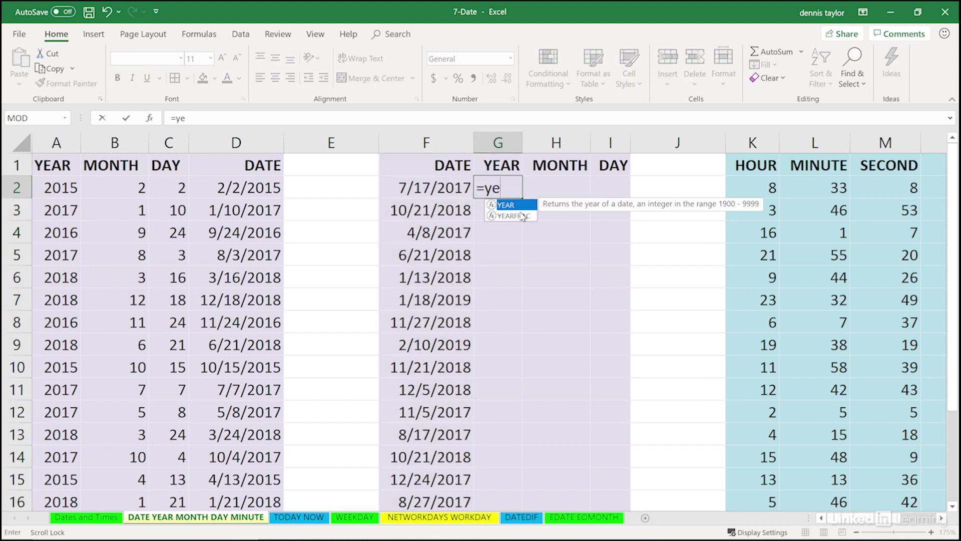
type("ar(")
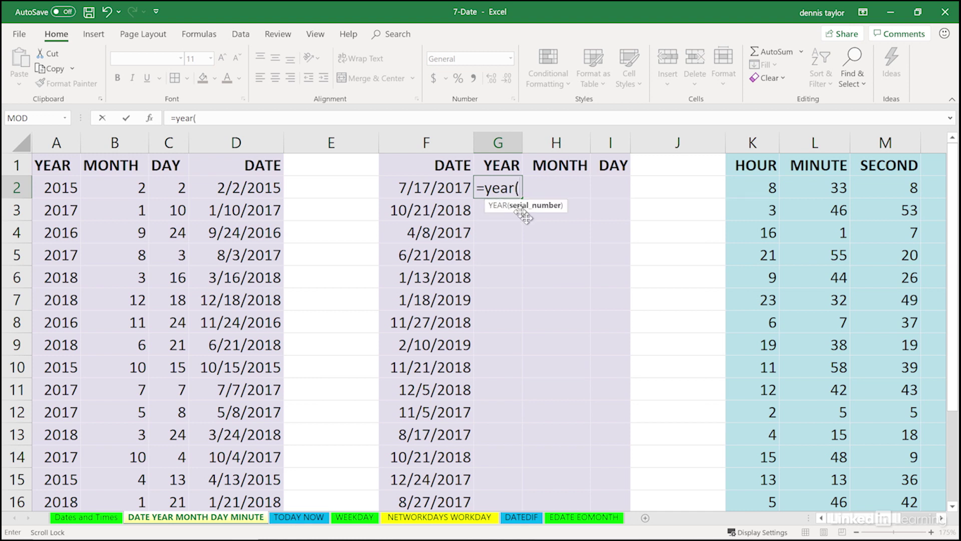
left_click(450, 187)
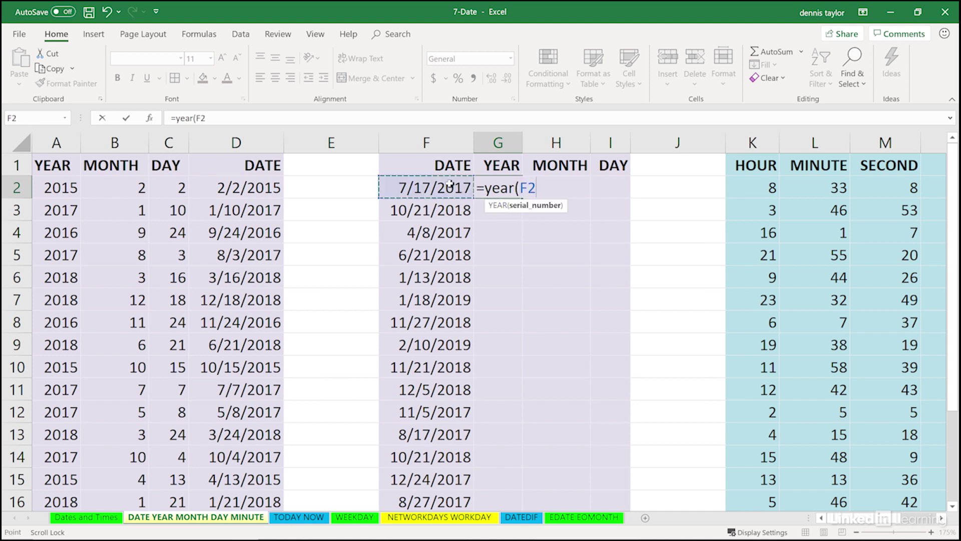
key("Return")
left_click(497, 189)
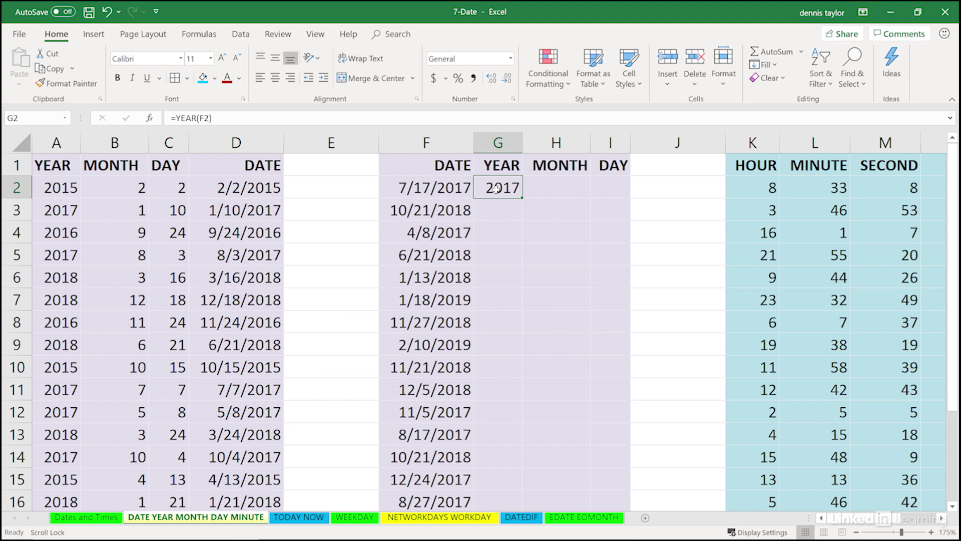
Enter =MONTH(F2) in H2 to get 7.
left_click(543, 187)
type("=m")
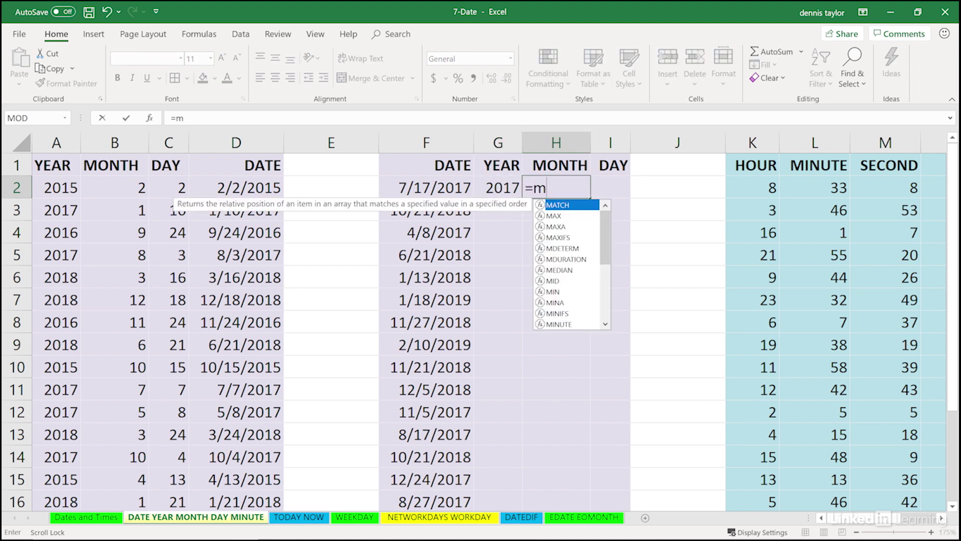
type("onth(")
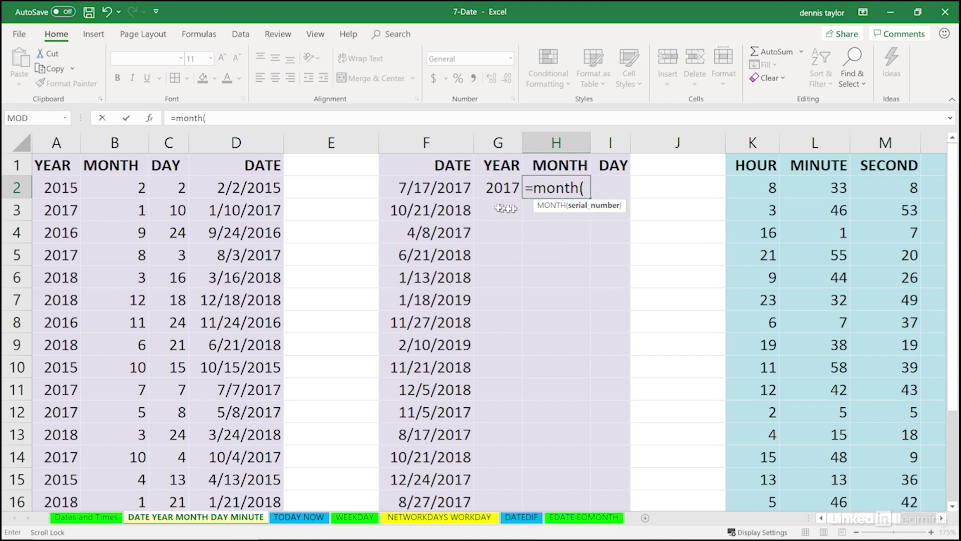
left_click(450, 187)
key("Return")
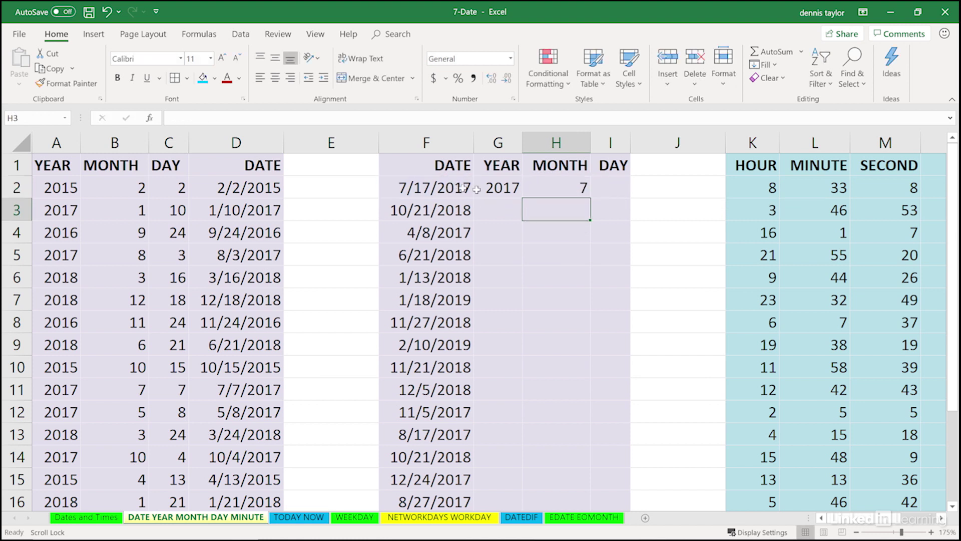
Enter =DAY(F2) in I2 to get 17.
left_click(615, 189)
type("=day(")
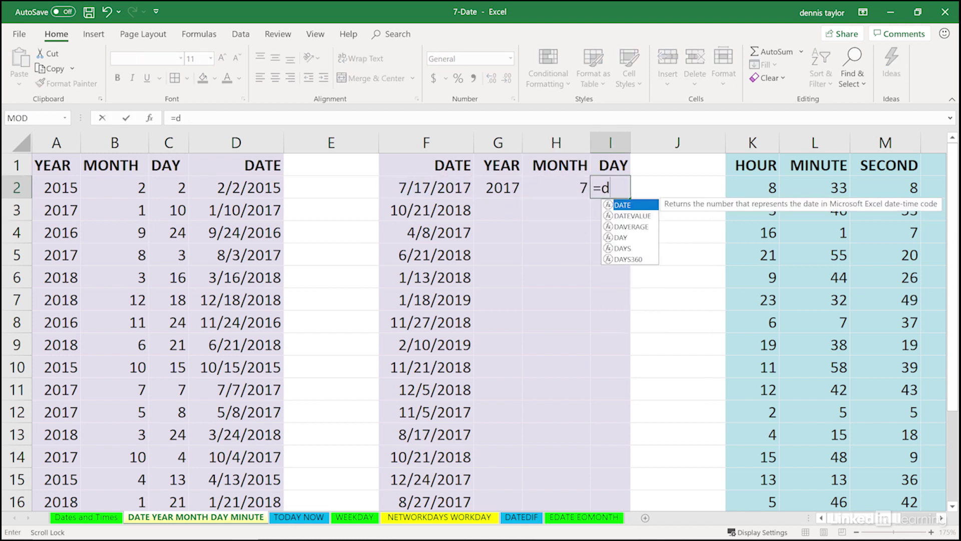
left_click(447, 188)
key("Return")
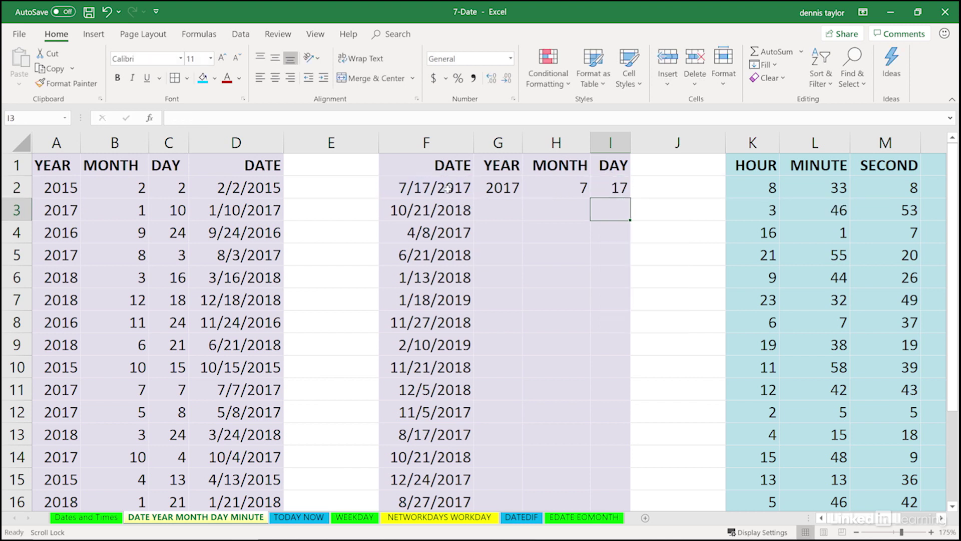
left_click(601, 181)
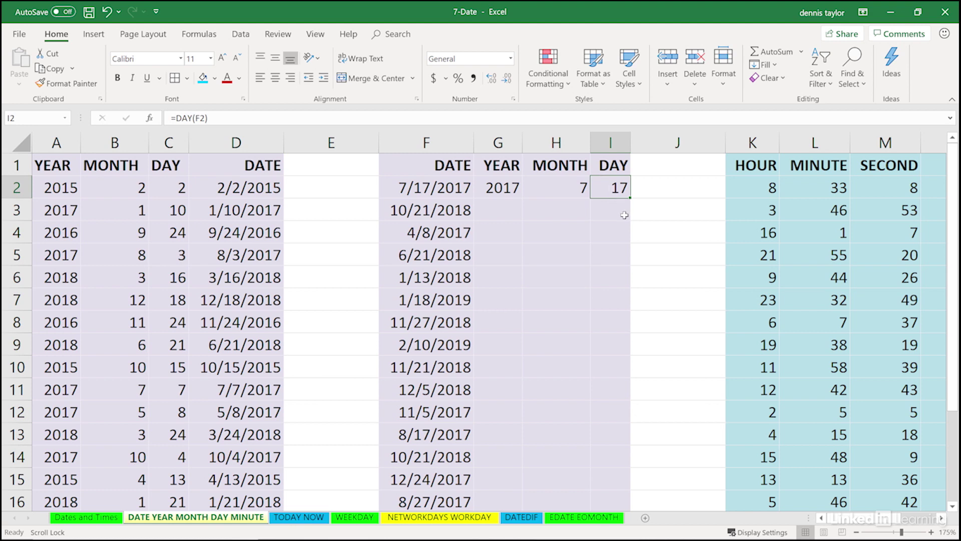
left_click(941, 518)
left_click(941, 518)
left_click(941, 519)
Review the HOUR, MINUTE and SECOND columns K, L and M.
left_click(941, 518)
left_click(941, 519)
left_click(941, 518)
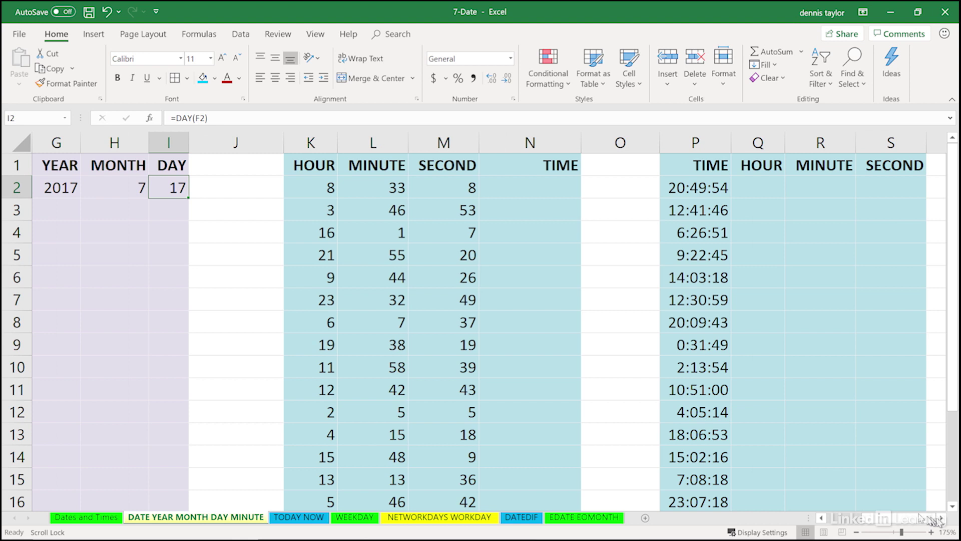
left_click(310, 140)
left_click(349, 139)
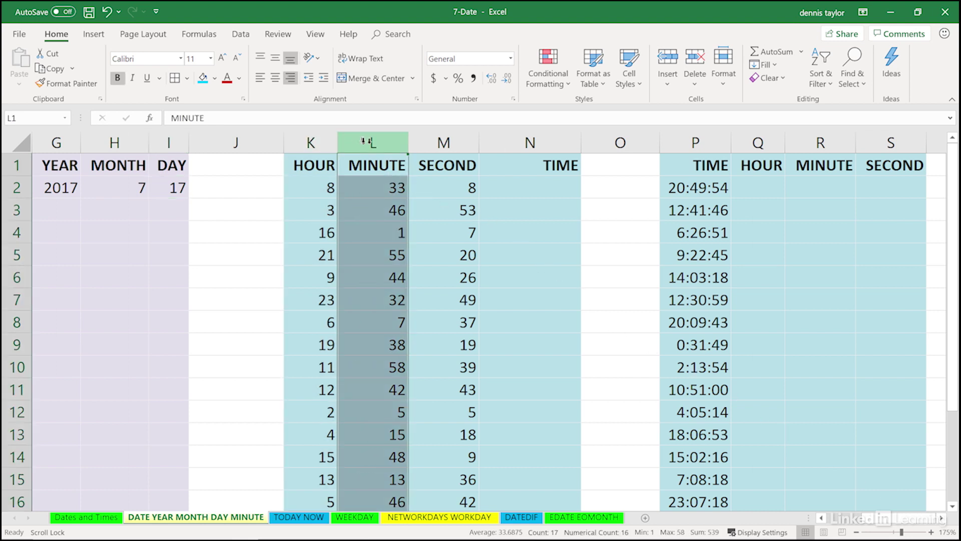
left_click(425, 142)
Enter =TIME(K2,L2,M2) in N2, producing 8:33:08 AM.
left_click(521, 185)
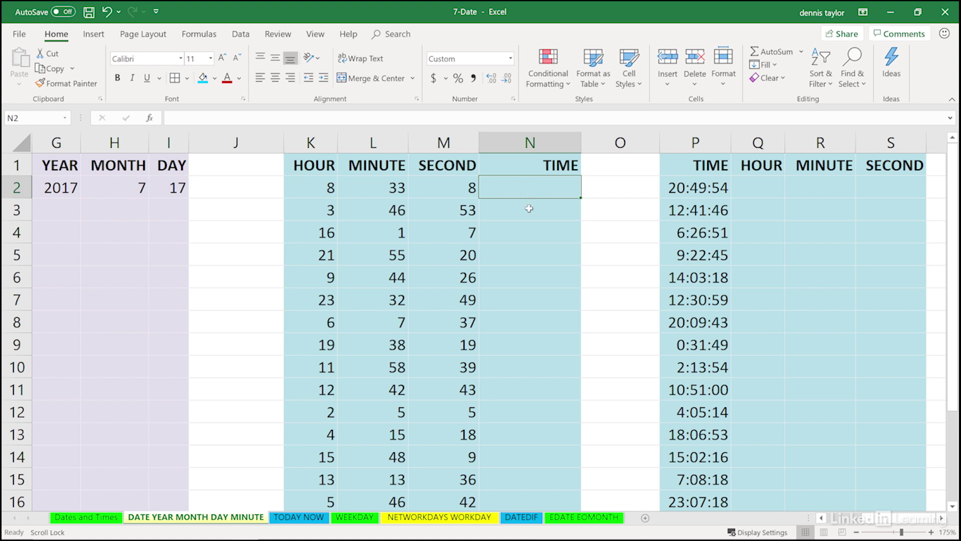
type("=time")
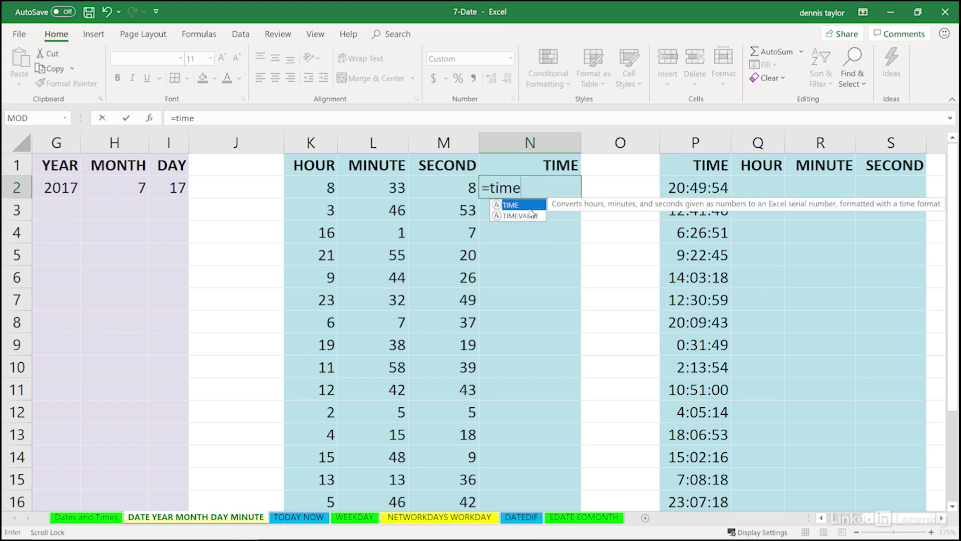
type("(")
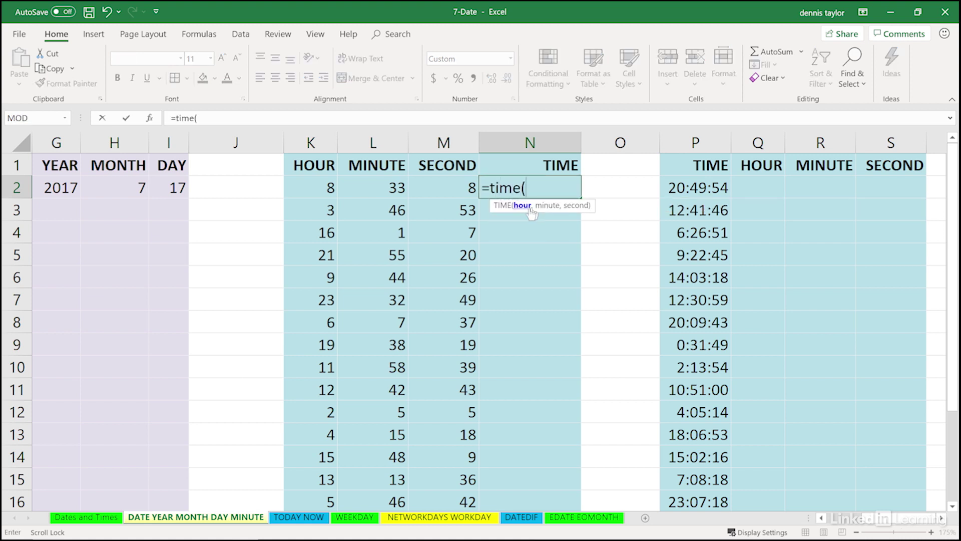
left_click(301, 185)
type(",")
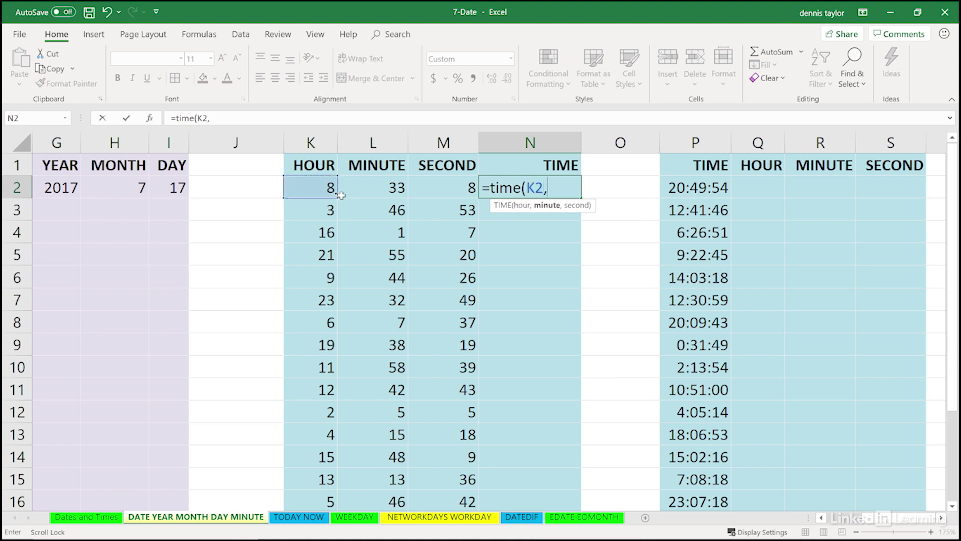
left_click(366, 190)
type(",")
left_click(456, 190)
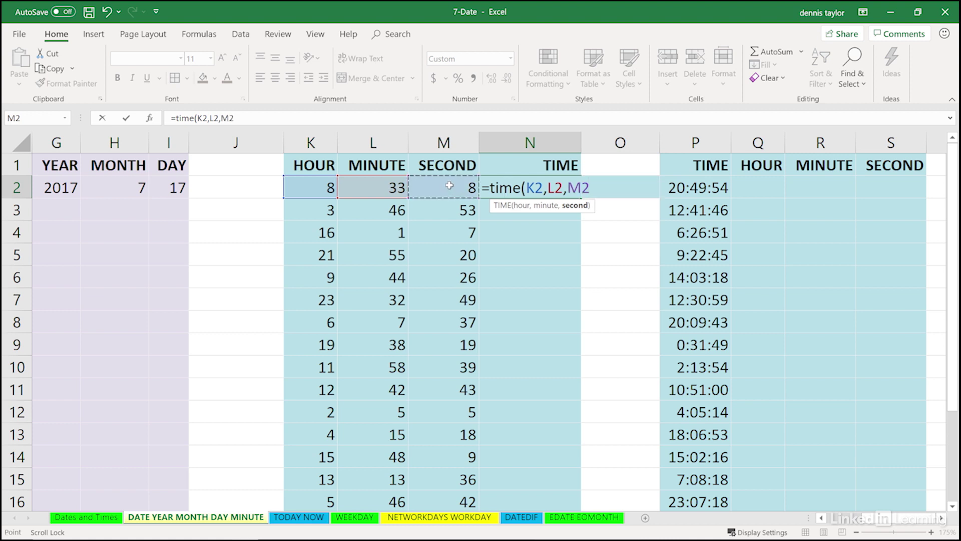
type(")")
key("Return")
left_click(518, 185)
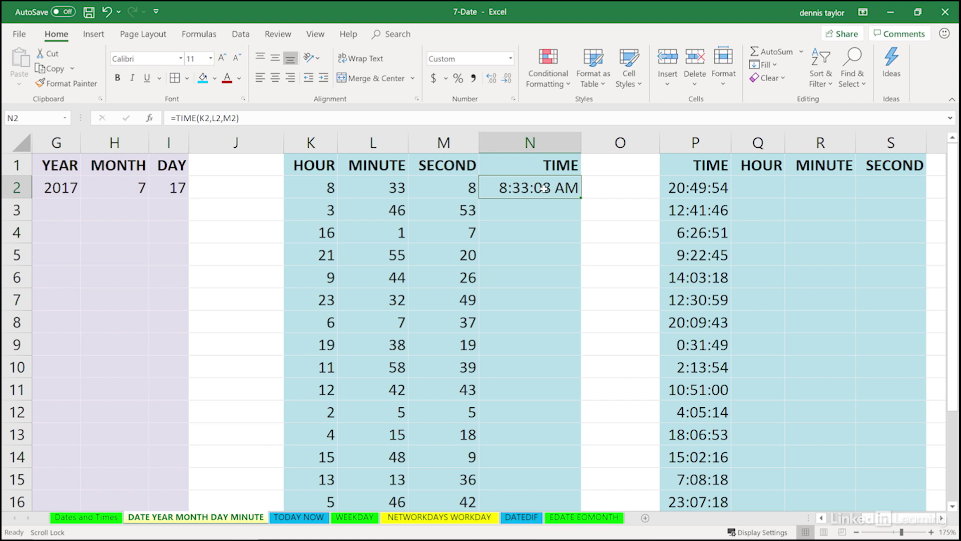
key("ctrl+1")
Give N2 the 24-hour 13:30 time format so it shows 8:33, and fill it down to N6.
left_click_drag(518, 134, 313, 160)
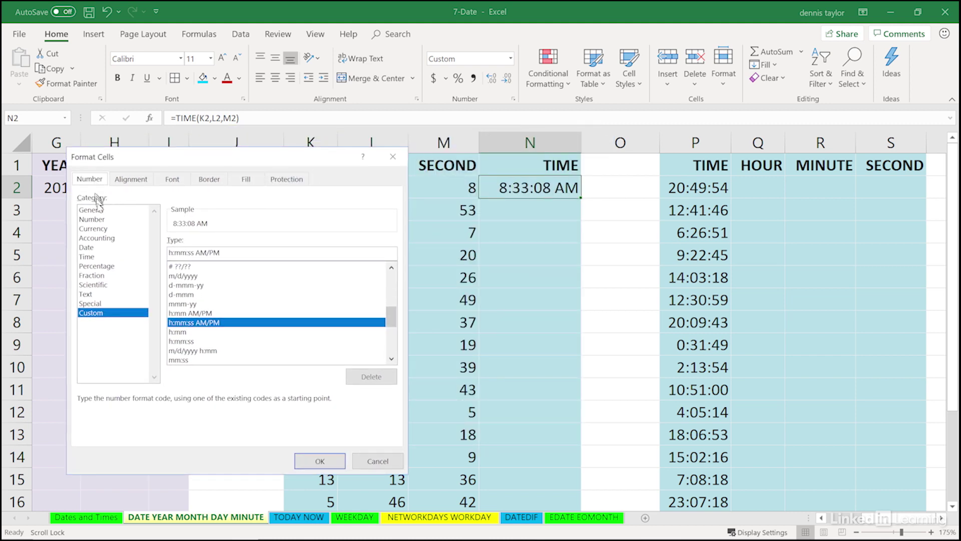
left_click(93, 257)
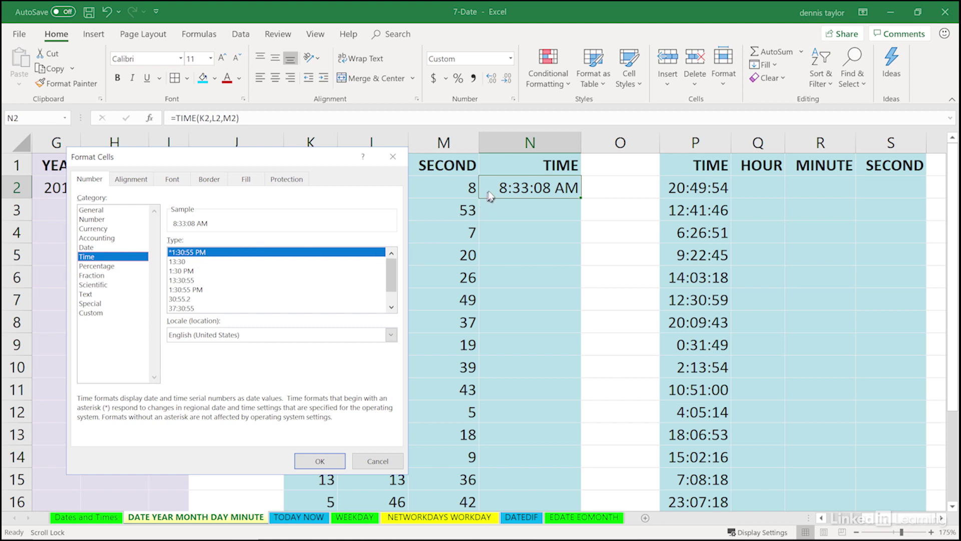
double_click(183, 272)
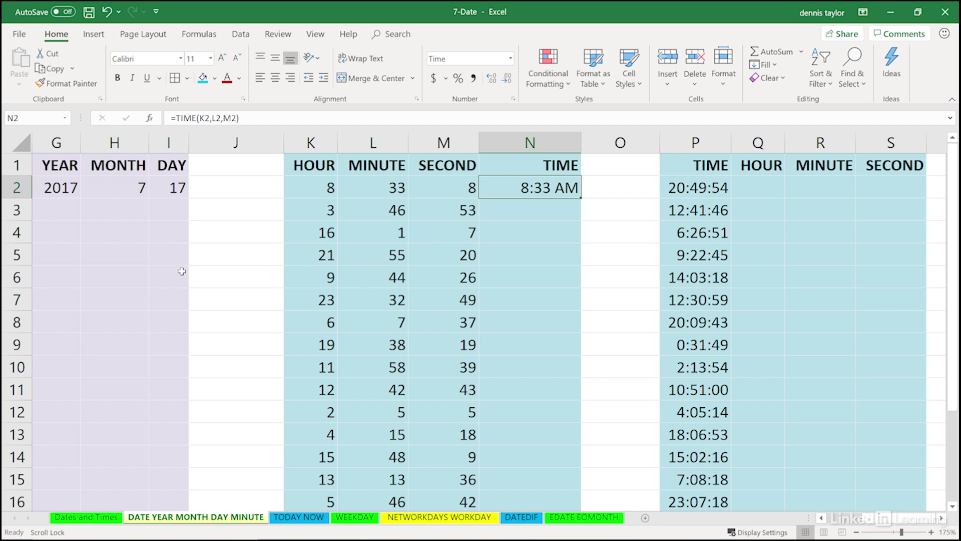
key("ctrl+1")
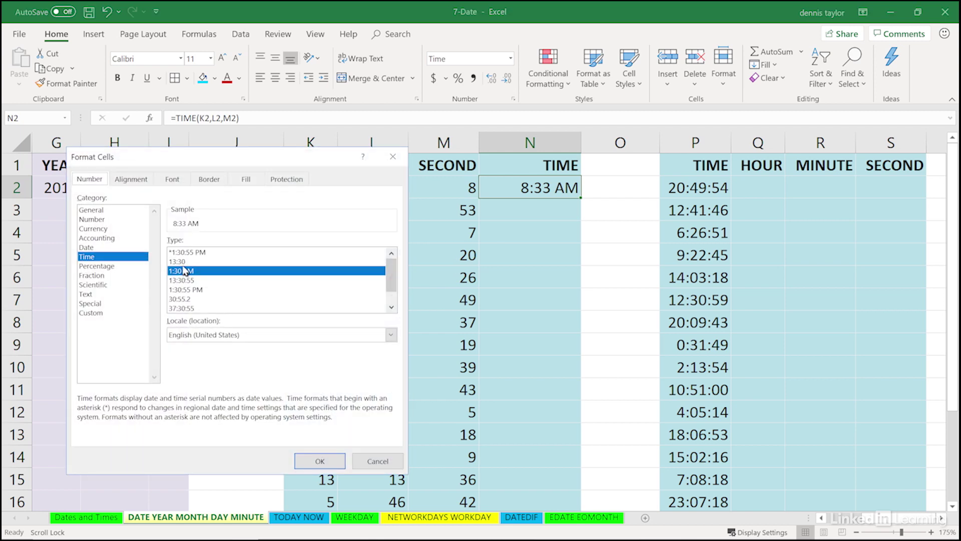
left_click(182, 263)
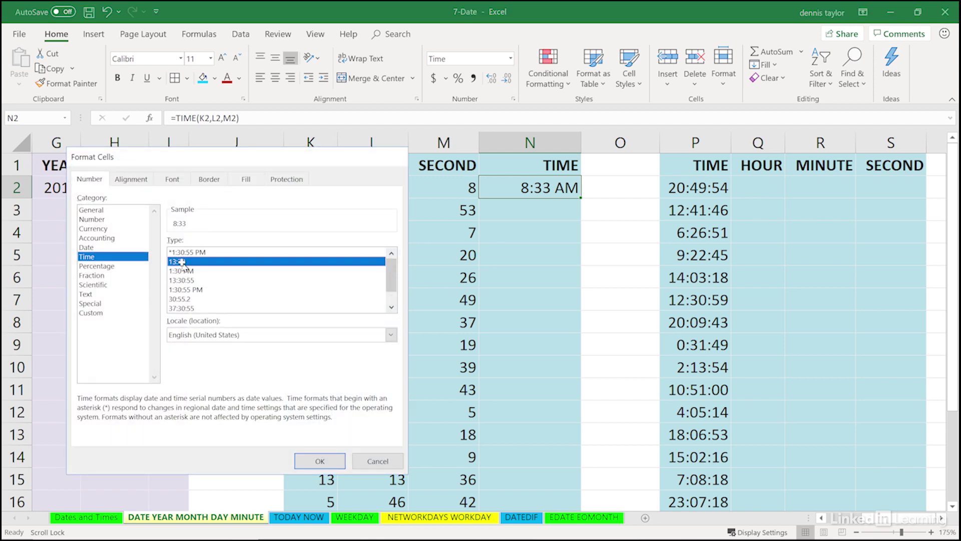
key("Return")
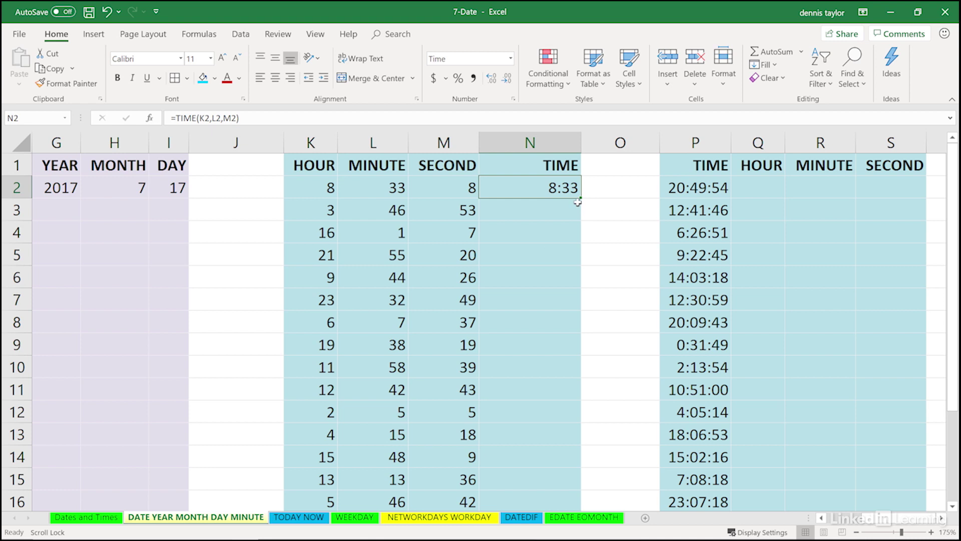
left_click_drag(580, 200, 578, 294)
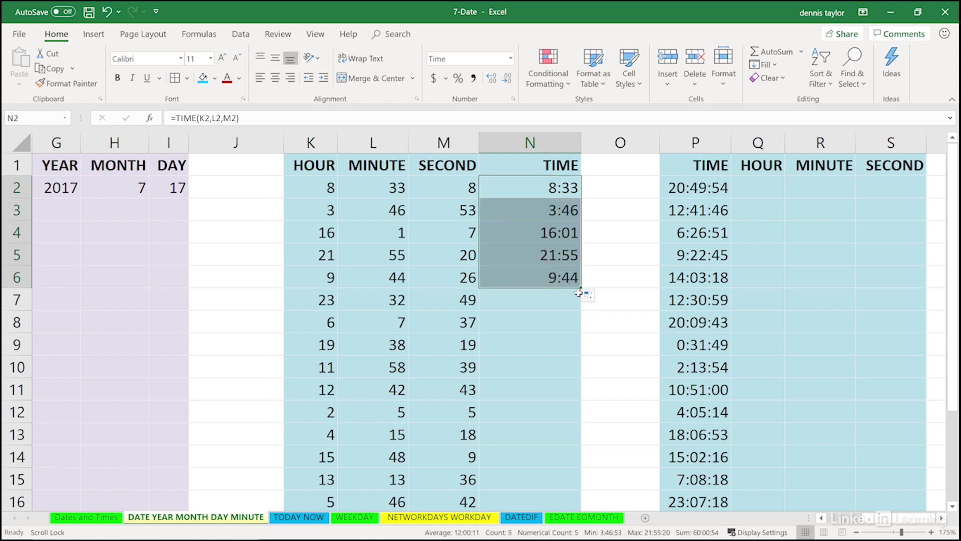
Check the copied TIME formula in N5 against its hour value, then inspect the time 20:49:54 in P2.
left_click(504, 260)
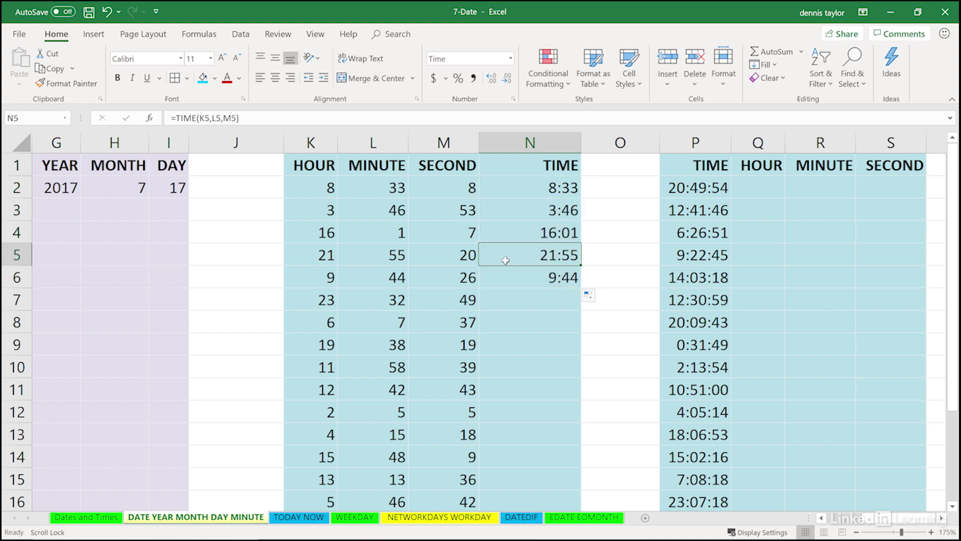
left_click(316, 255)
left_click(517, 249)
left_click(515, 168)
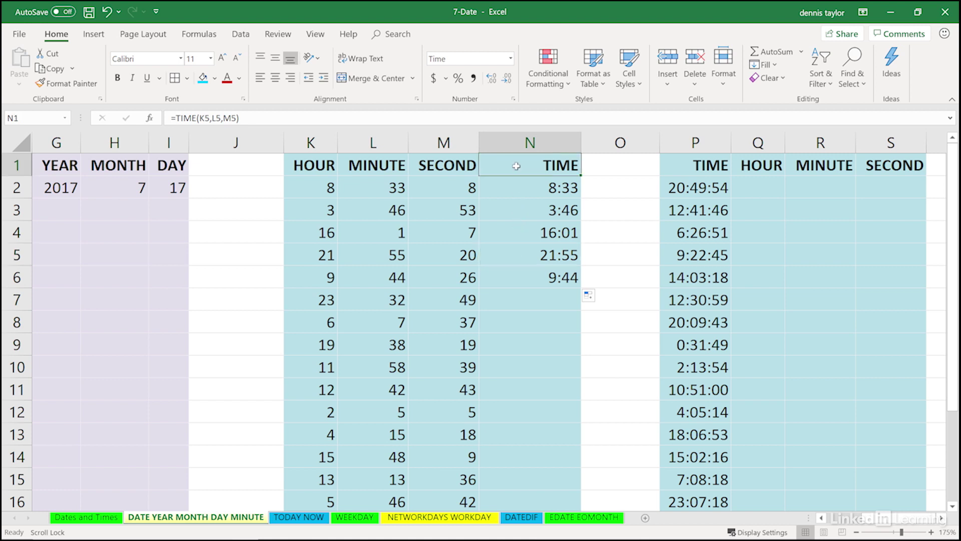
left_click(942, 518)
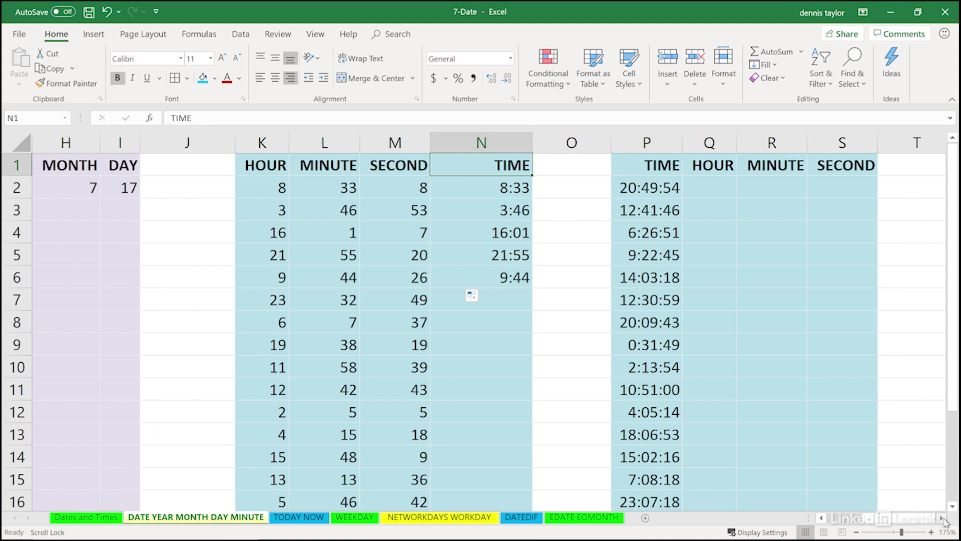
left_click(942, 518)
left_click(609, 195)
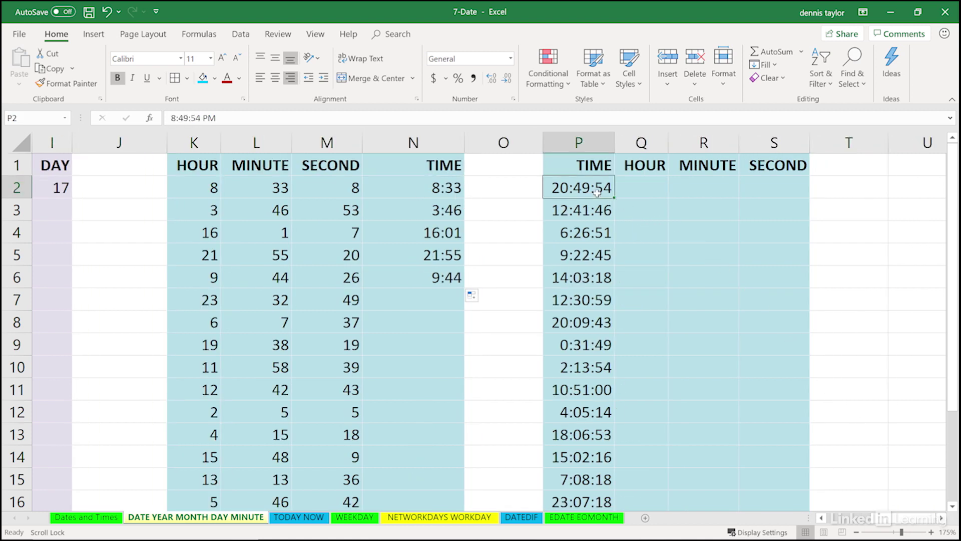
Enter =HOUR(P2) in Q2 to get 20.
left_click(641, 189)
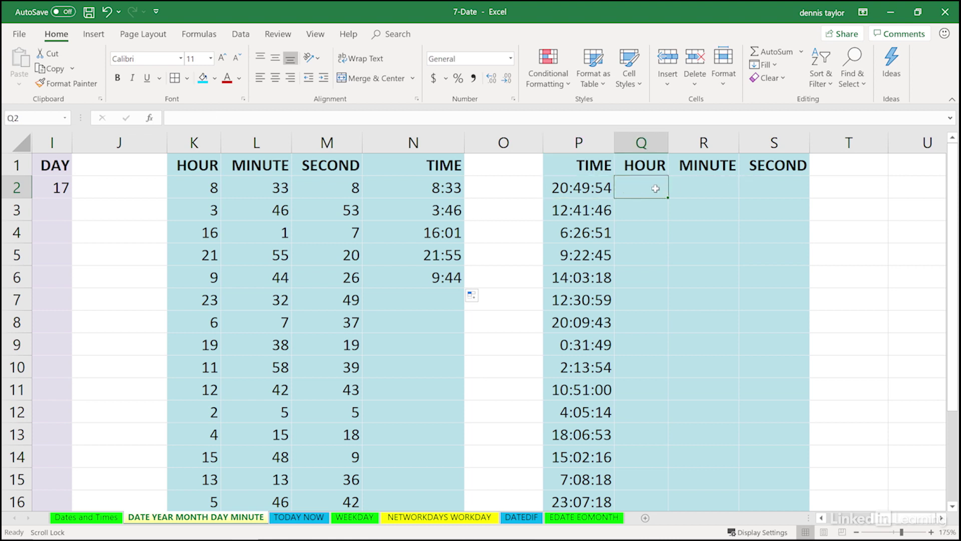
type("=hour(")
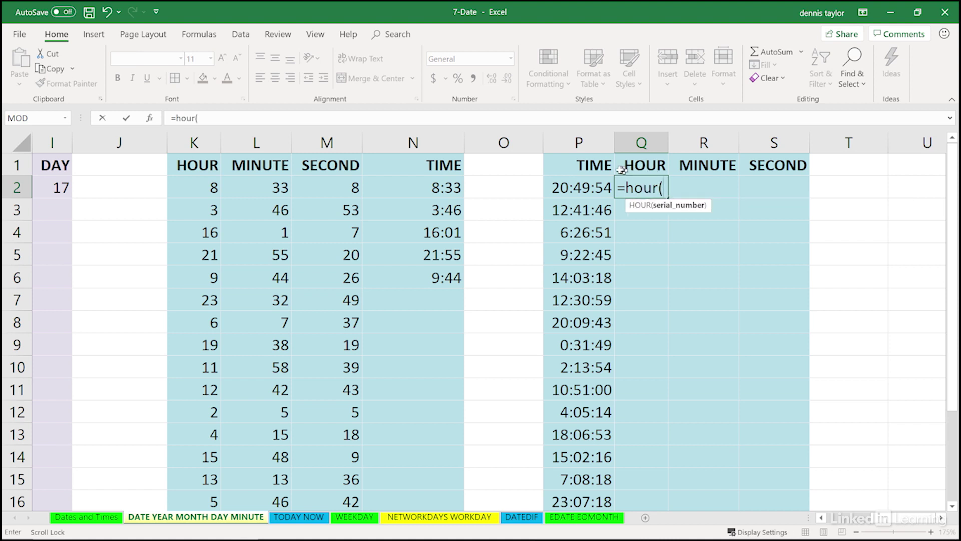
left_click(590, 188)
key("Return")
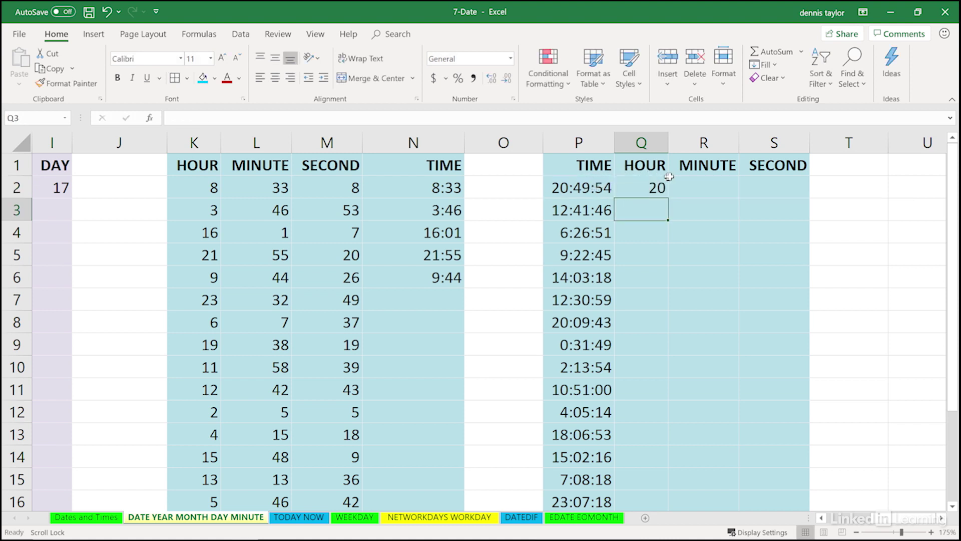
Enter =MINUTE(P2) in R2 to get 49.
left_click(691, 185)
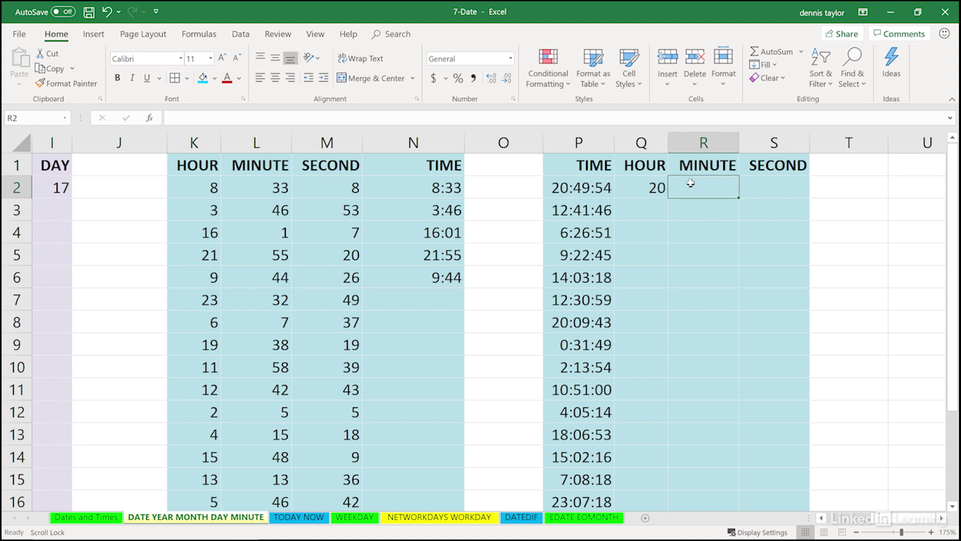
type("=min")
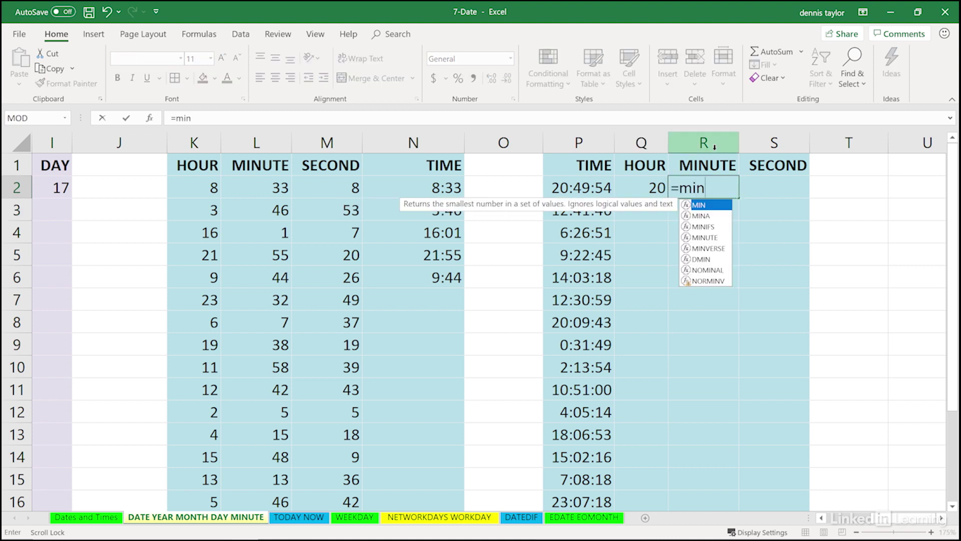
type("ute(")
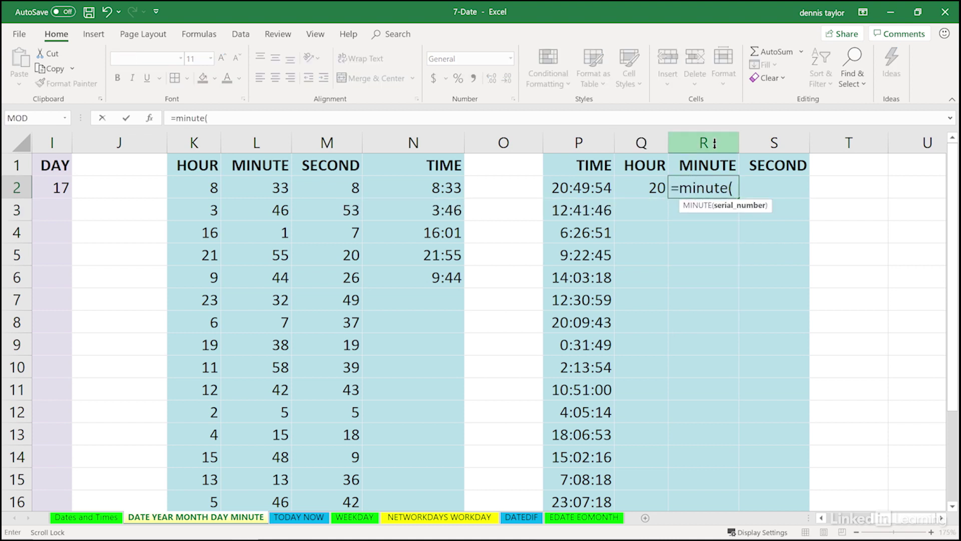
left_click(580, 188)
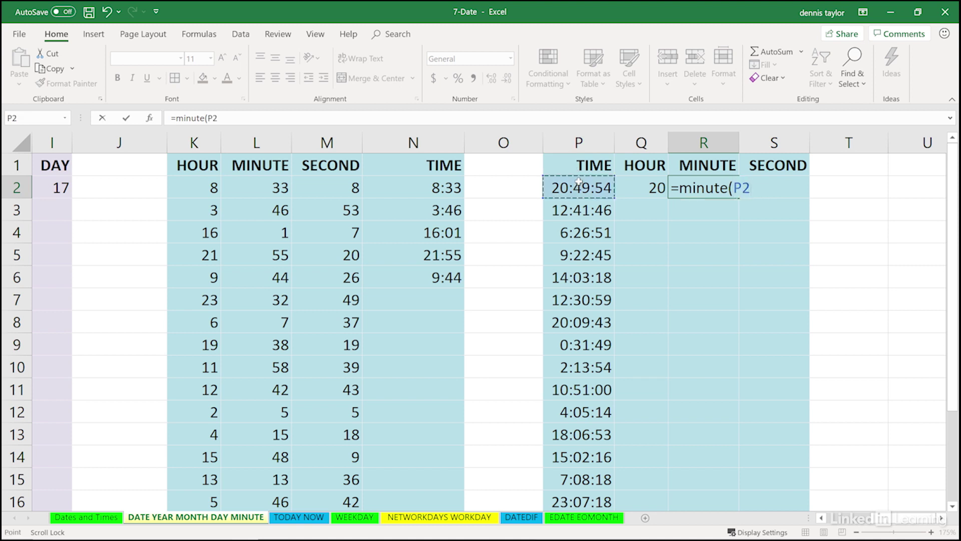
key("Return")
Enter =SECOND(P2) in S2 to get 54.
left_click(774, 190)
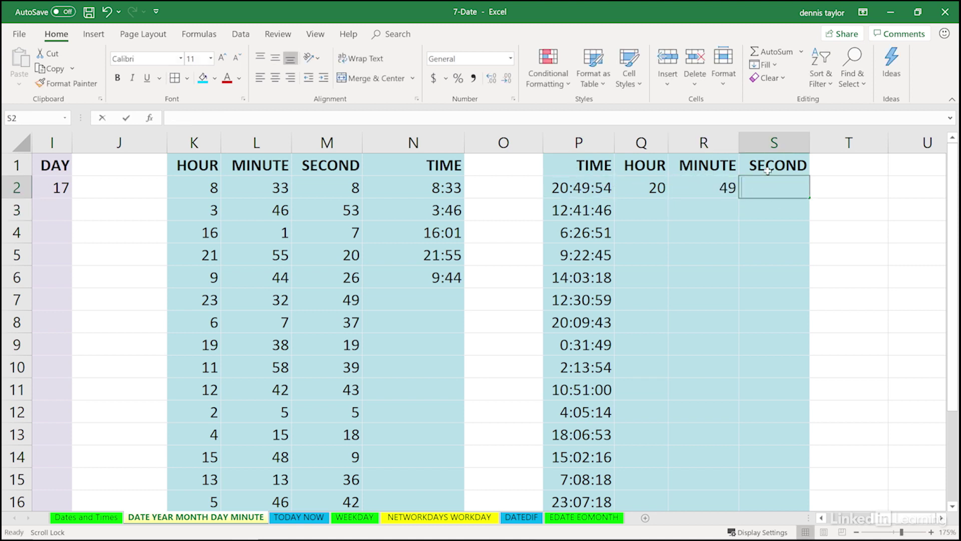
type("=second(")
left_click(580, 181)
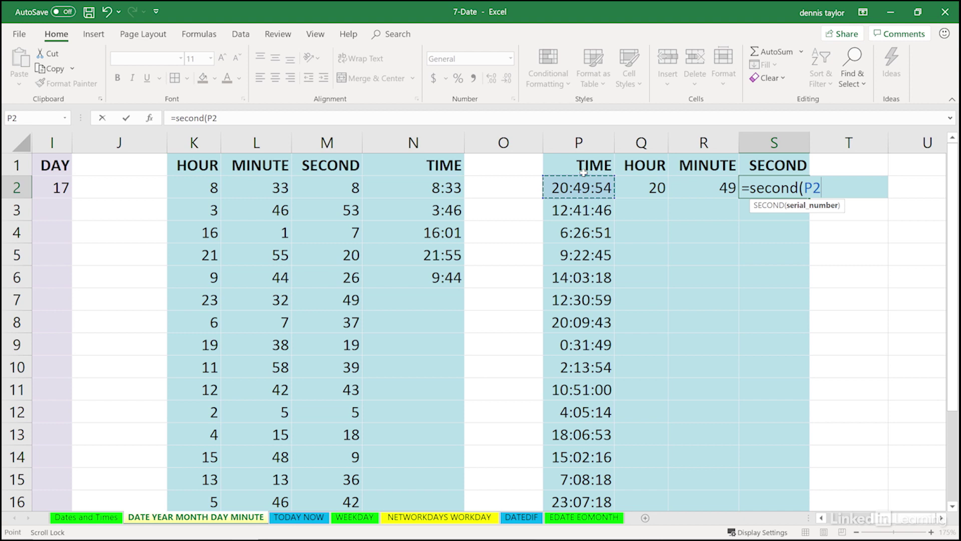
key("Return")
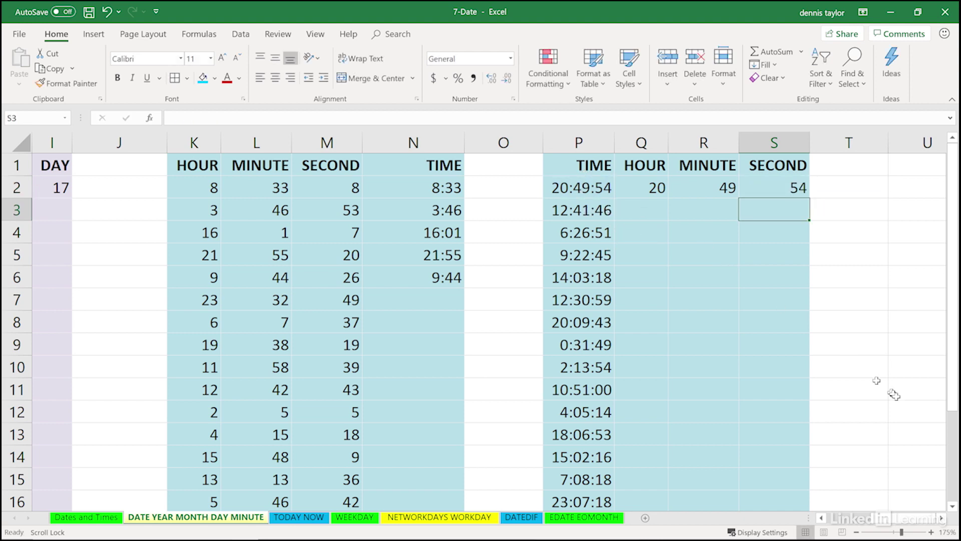
left_click_drag(899, 517, 826, 517)
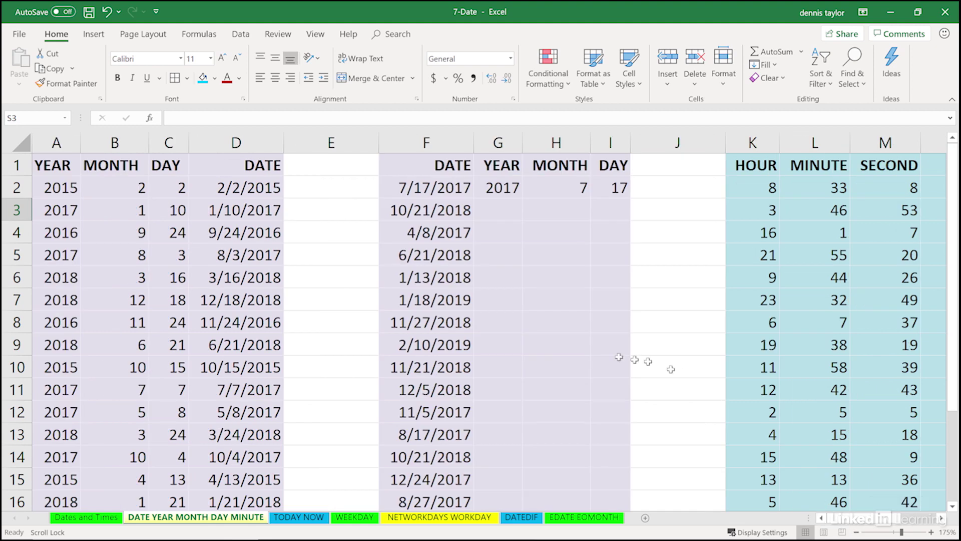